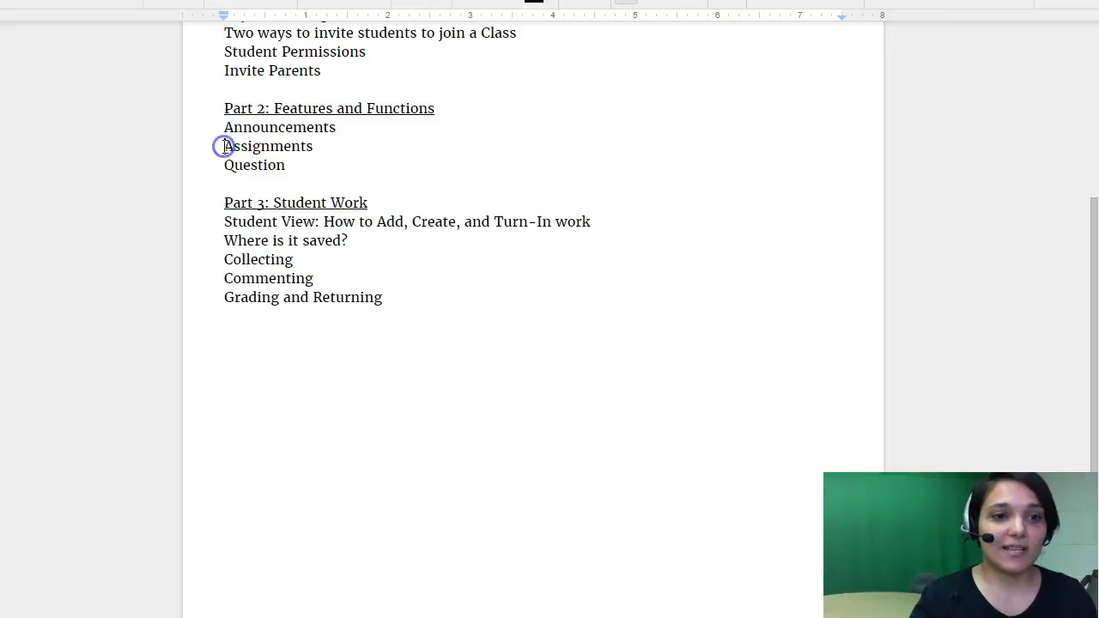
click(224, 165)
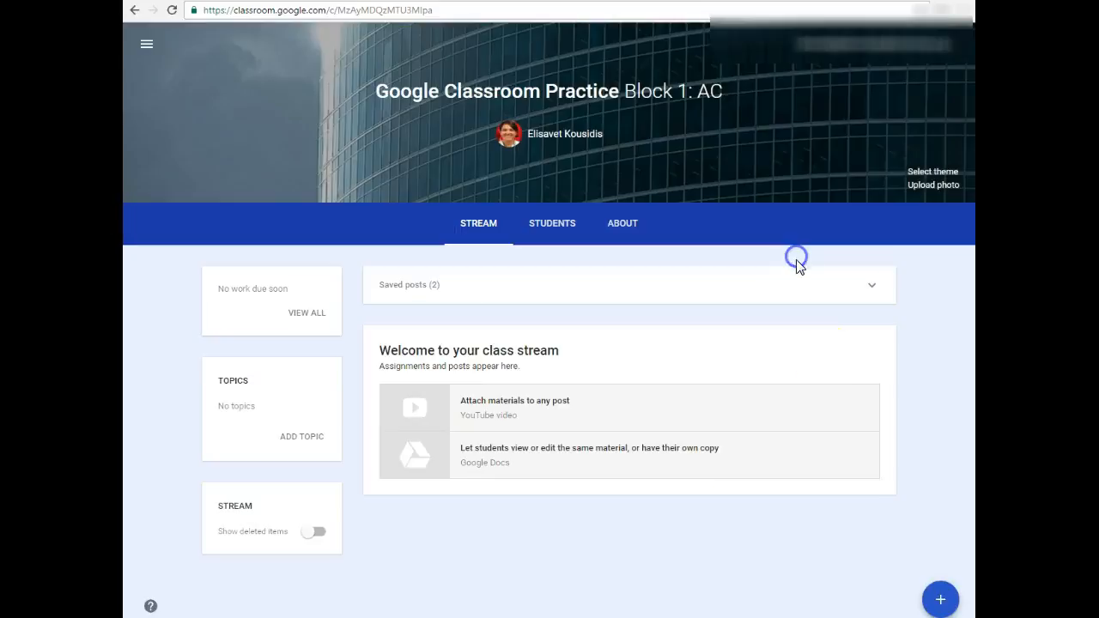
Create an announcement for Google Classroom Practice Block 1: AC with the text "Welcome to Google Classroom!!"
click(940, 599)
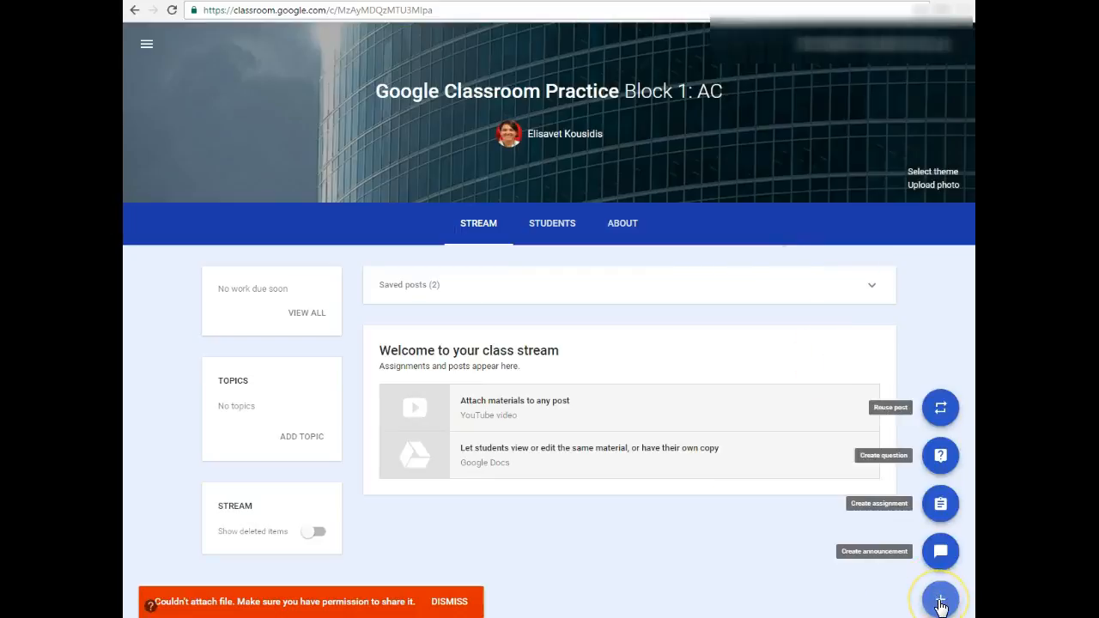
mouse_move(945, 603)
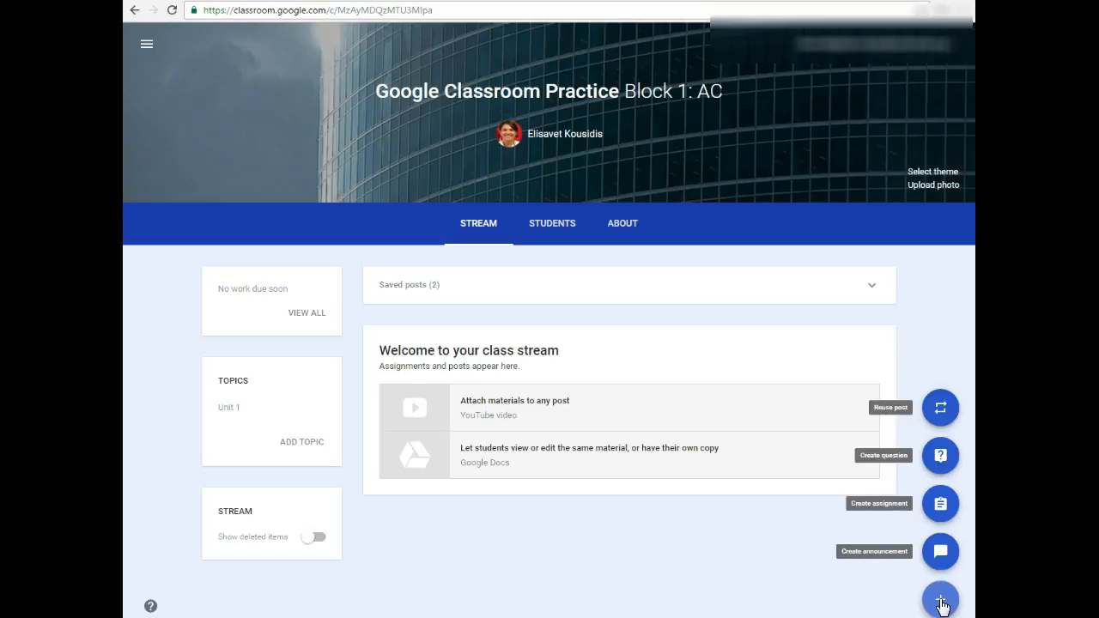
click(940, 551)
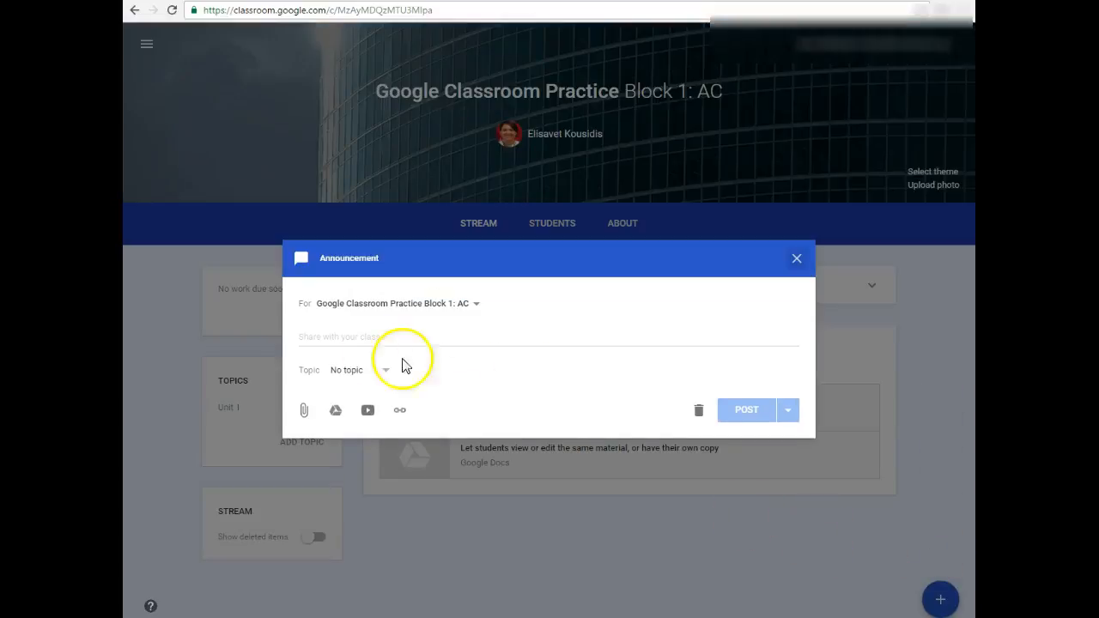
click(344, 333)
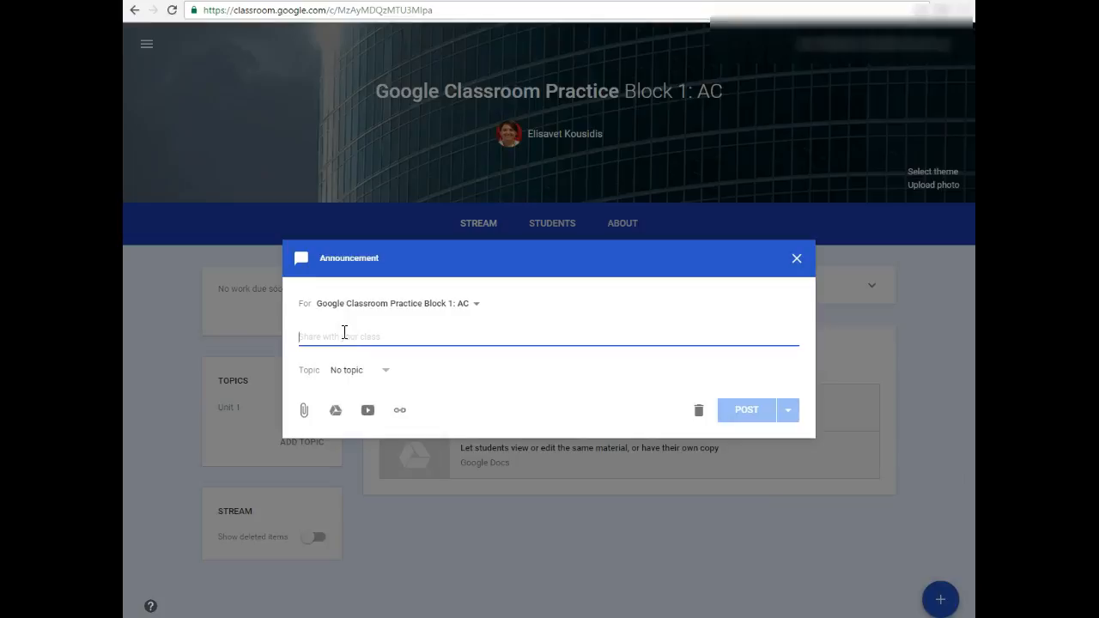
text(Welcome to Google Classroom!!)
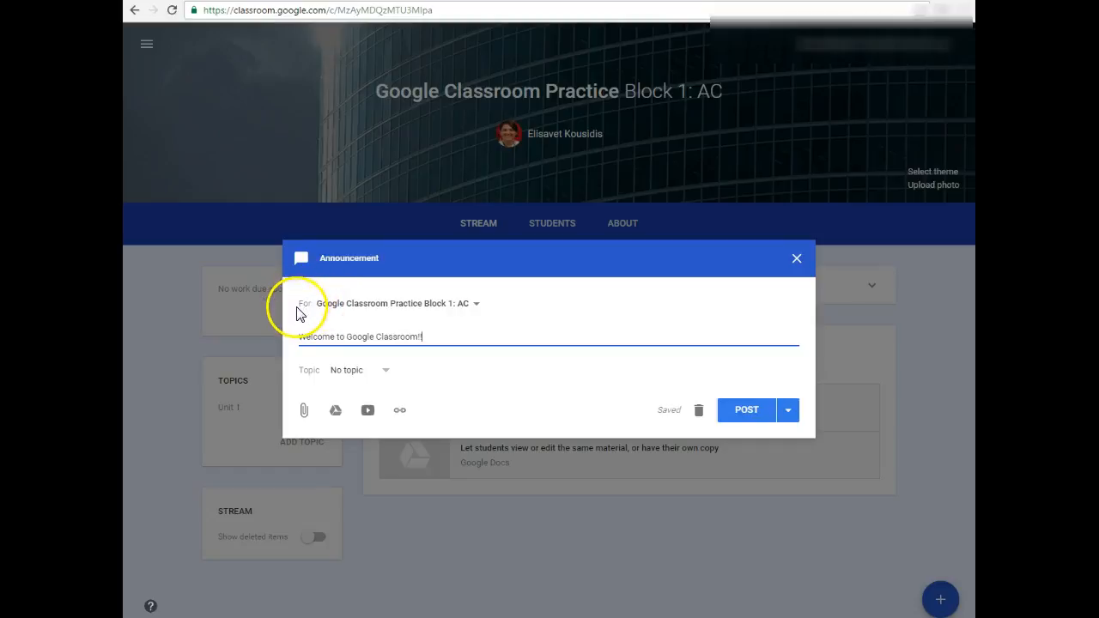
click(478, 306)
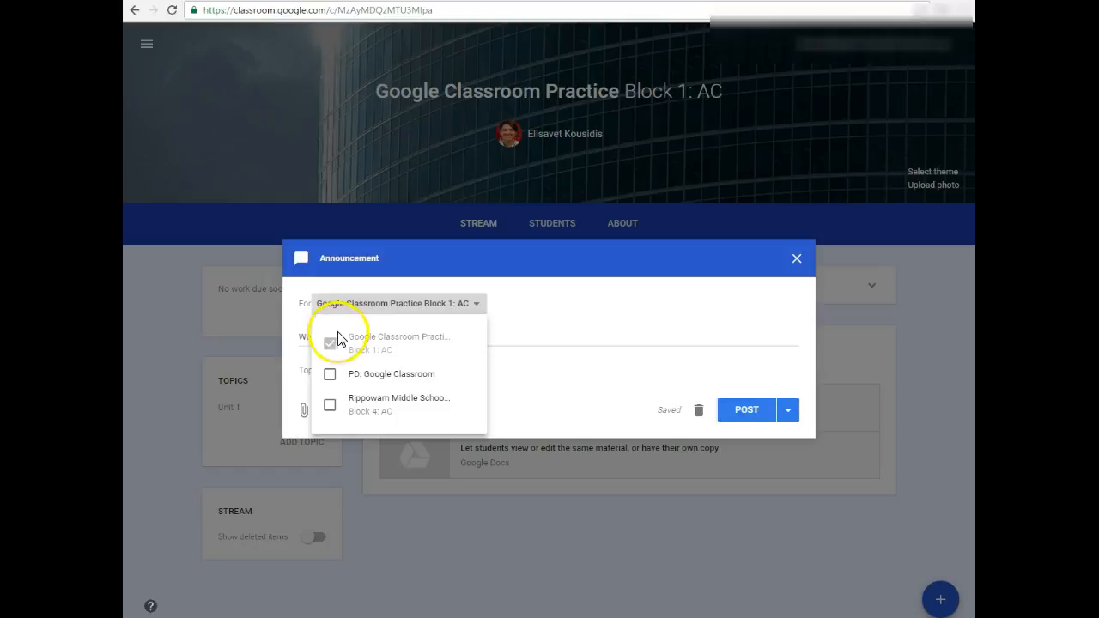
click(476, 307)
click(435, 335)
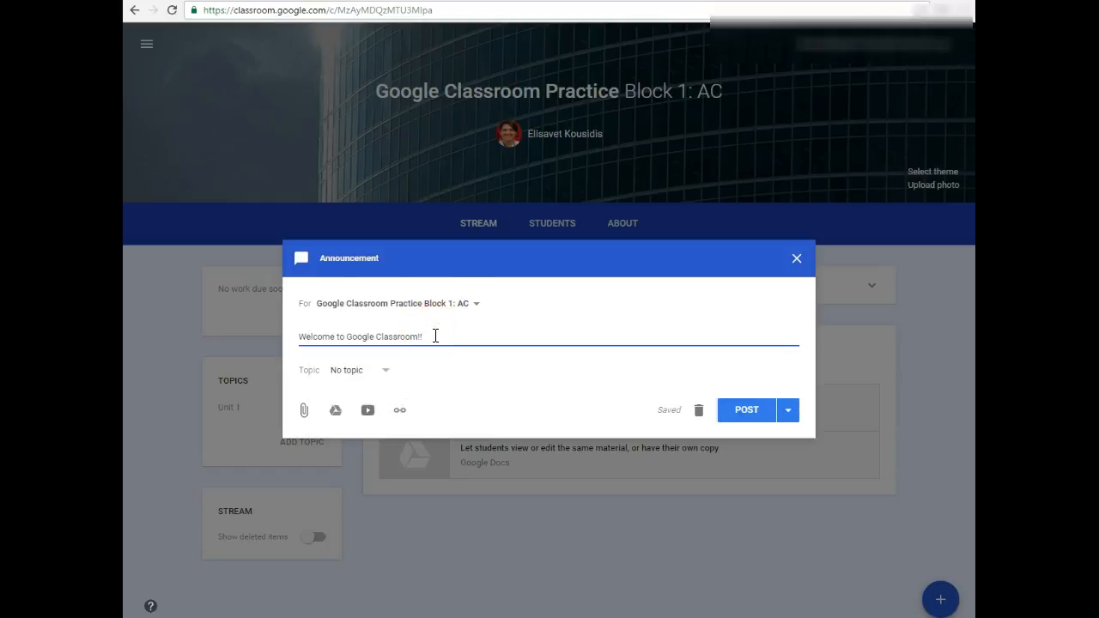
Create a new topic named "Introduction" for the announcement
click(386, 376)
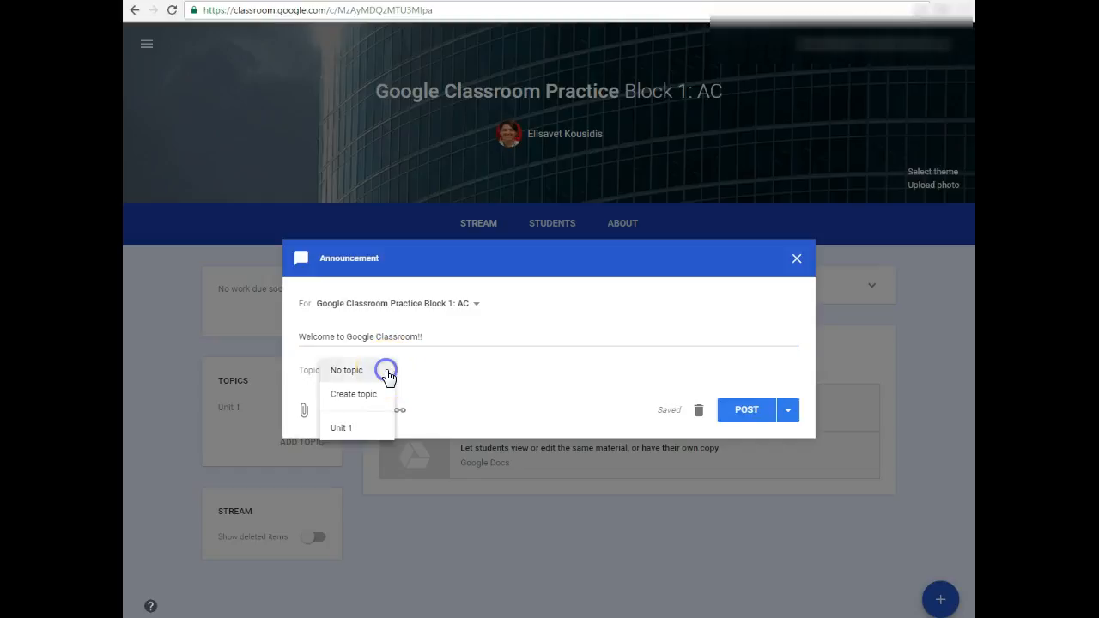
click(353, 397)
text(Introduction)
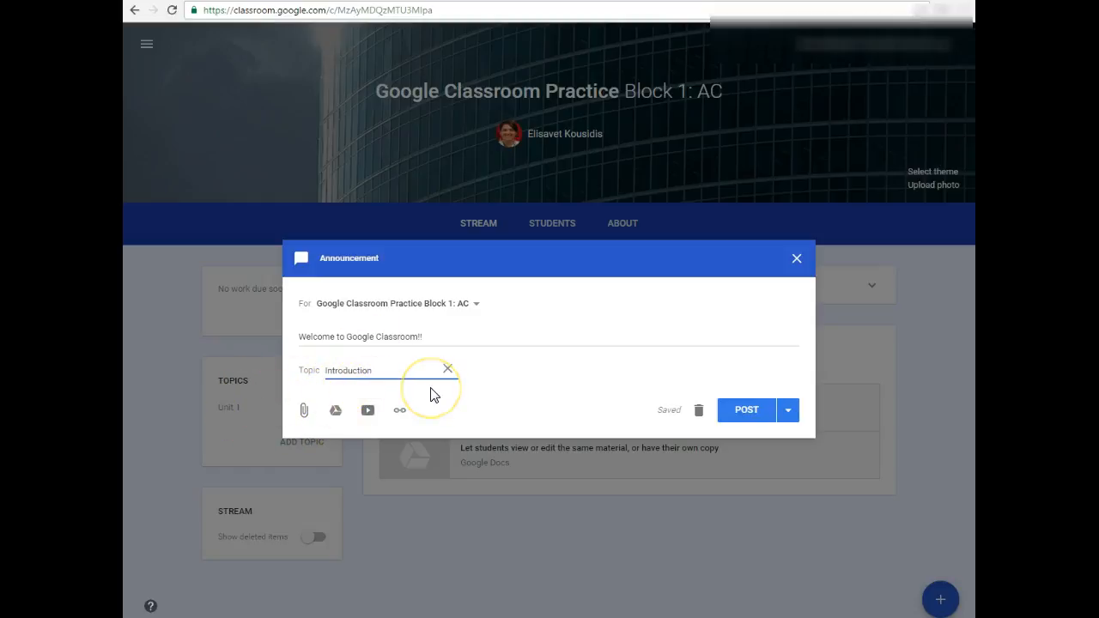
click(303, 414)
click(789, 416)
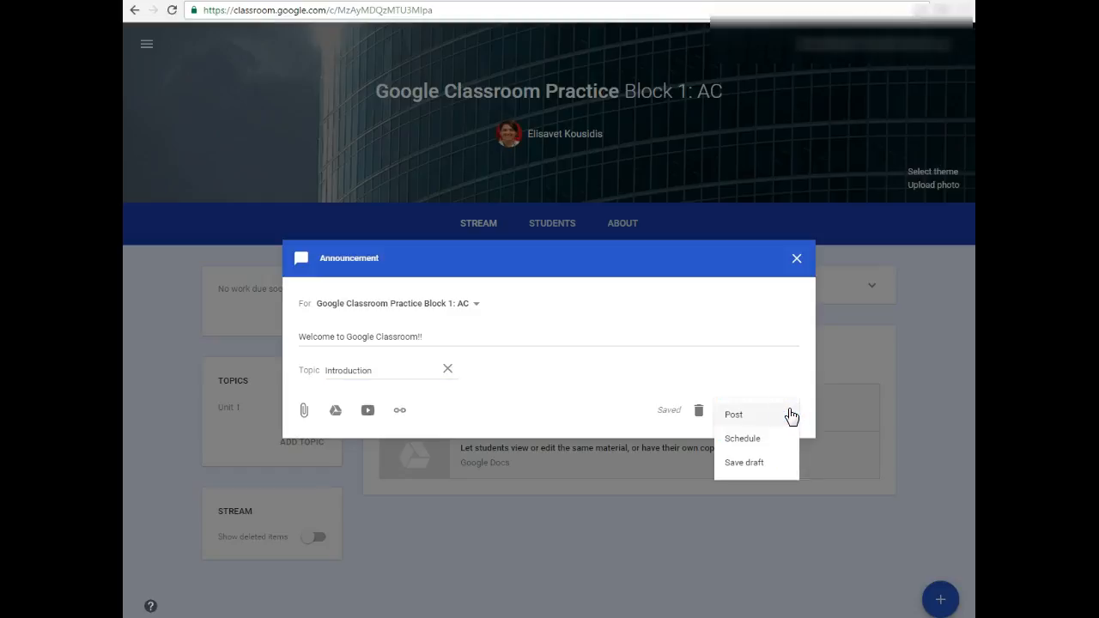
click(742, 440)
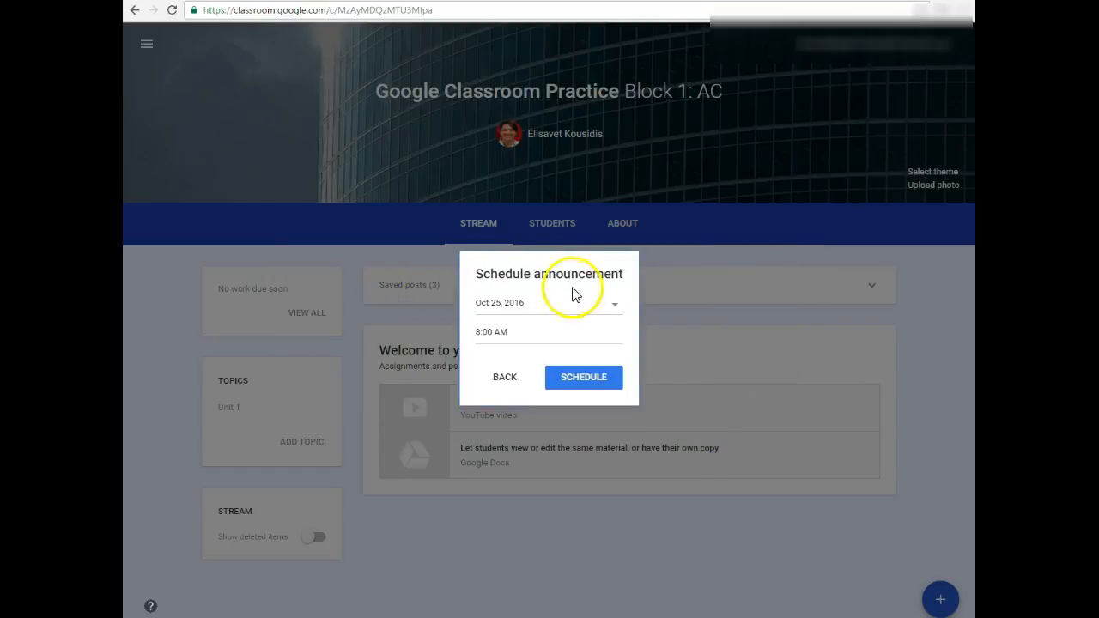
click(617, 310)
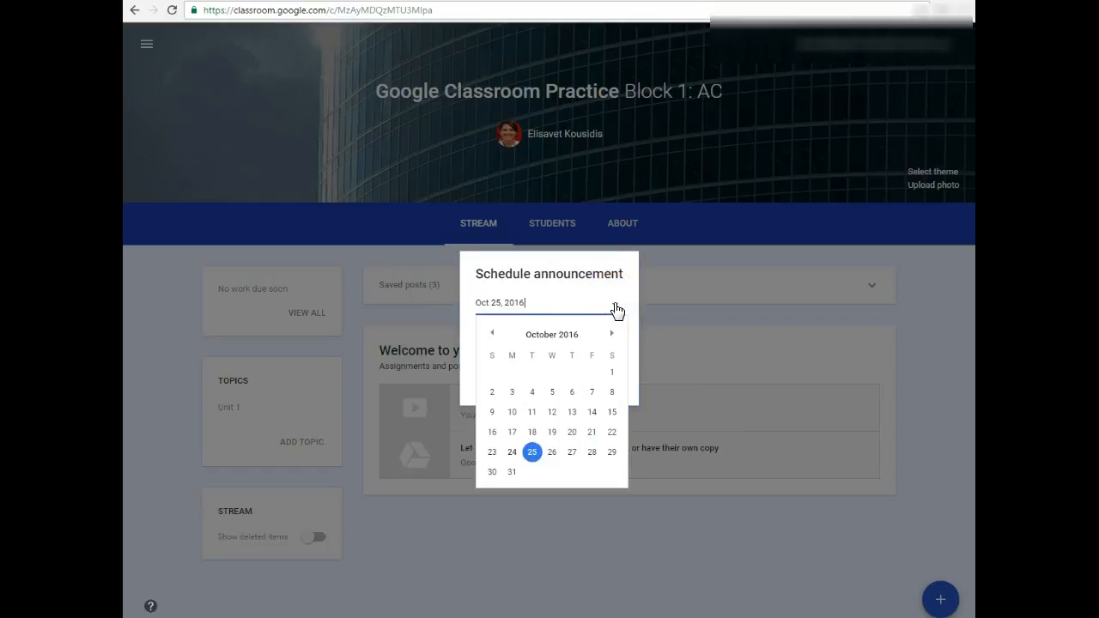
click(592, 453)
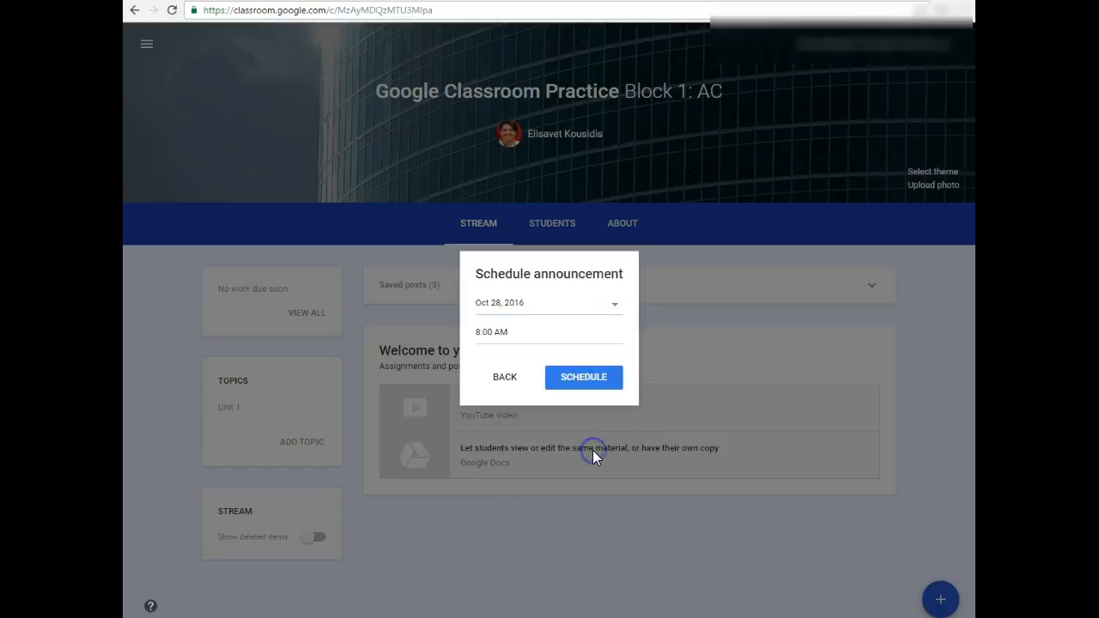
click(504, 380)
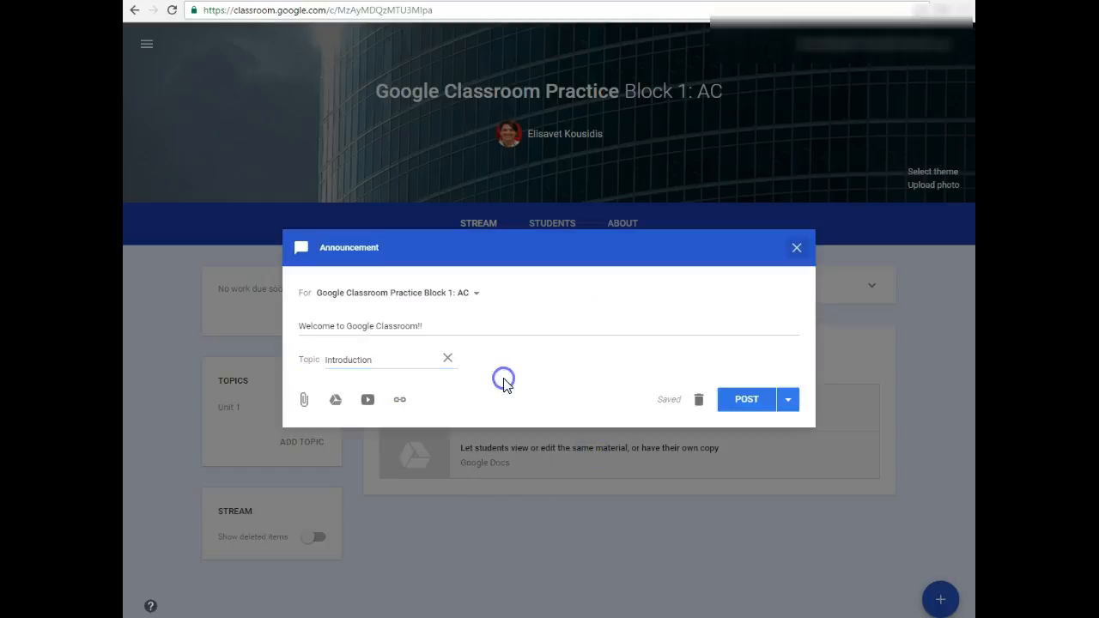
Post the welcome announcement to the class stream immediately
click(790, 399)
click(759, 456)
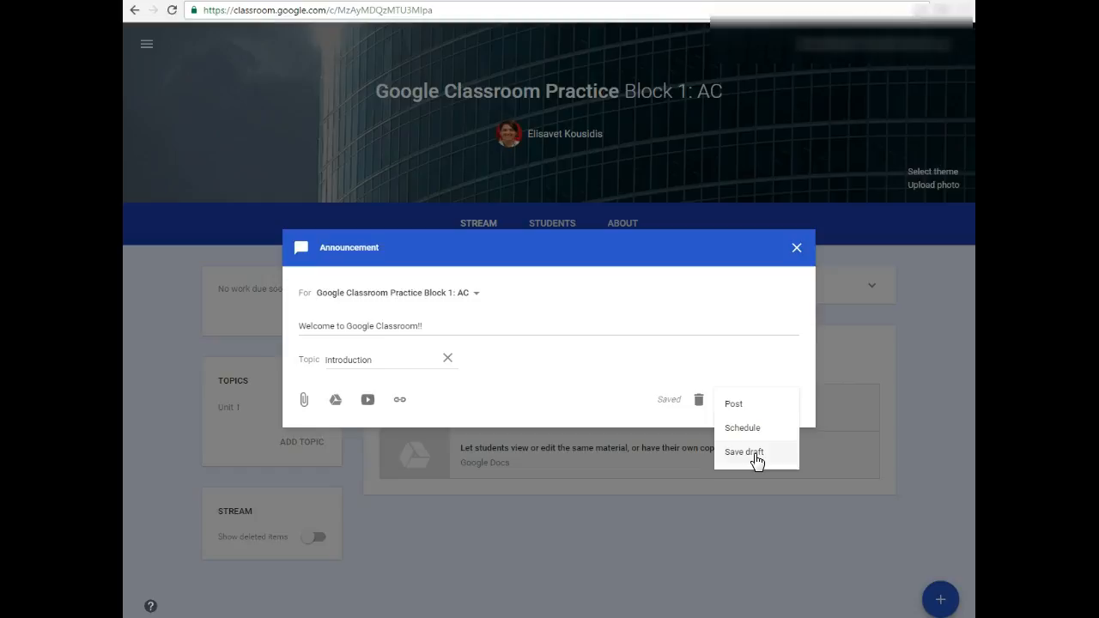
click(740, 405)
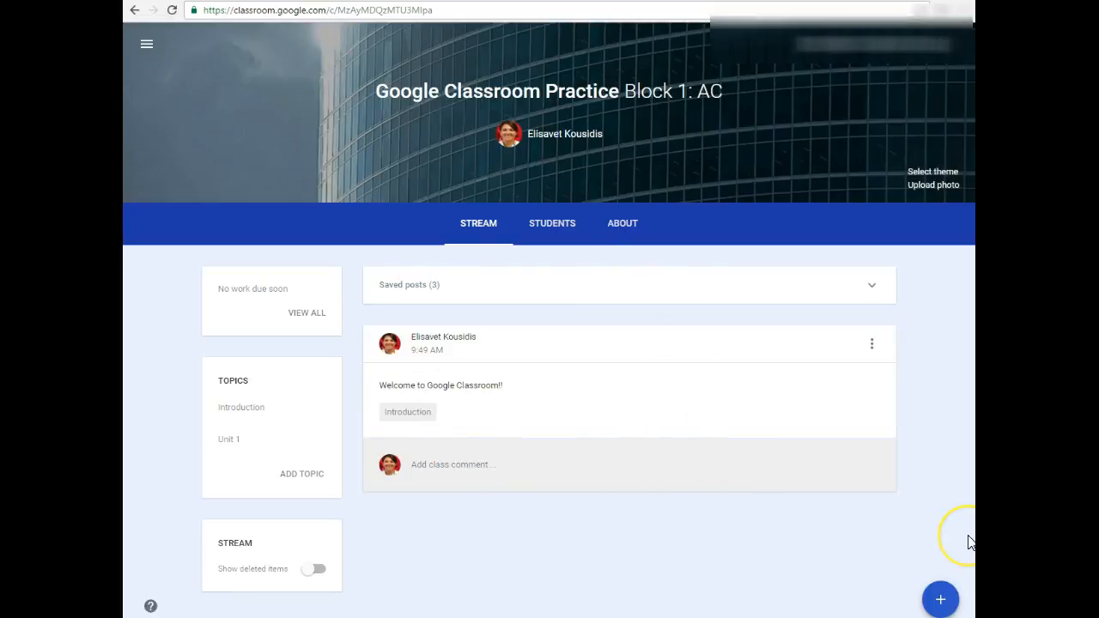
Create a new assignment for the class titled "Digital Citizenship"
click(942, 598)
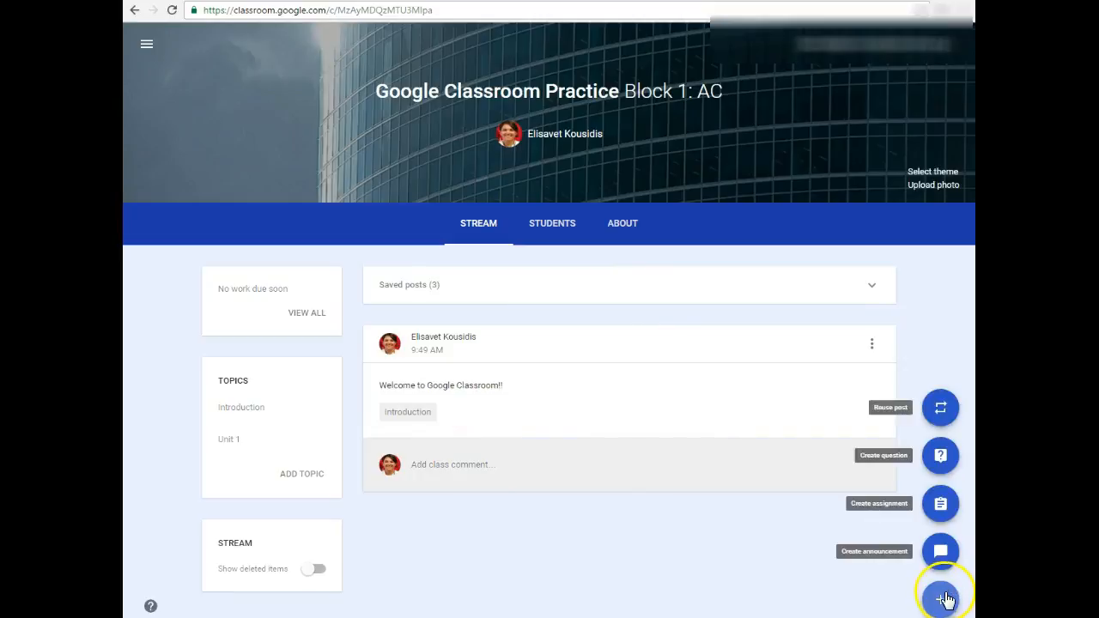
click(945, 606)
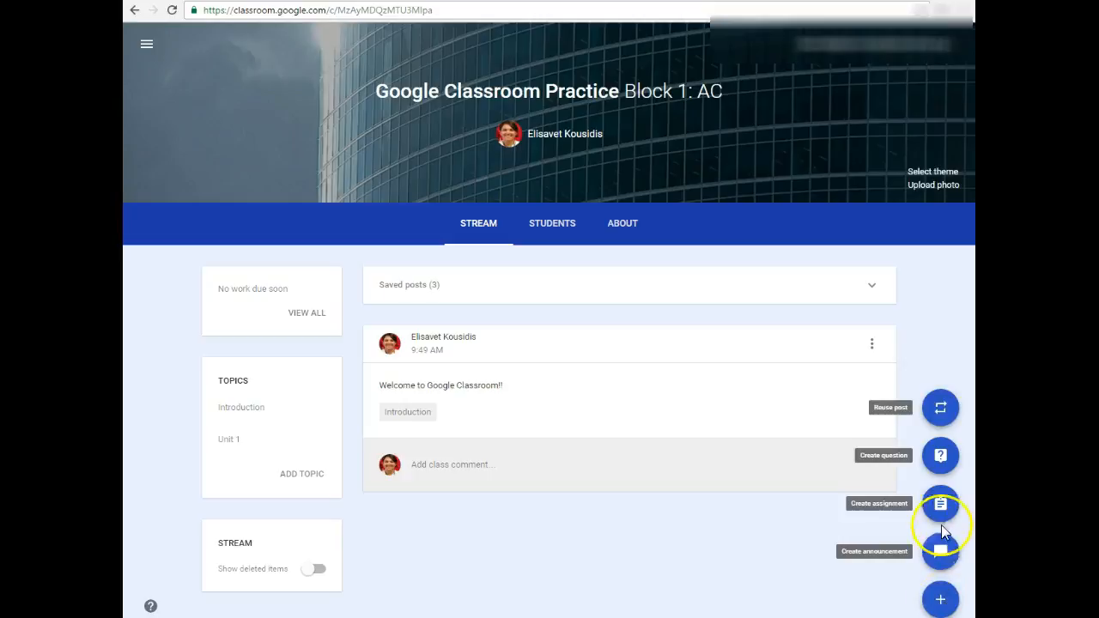
click(942, 506)
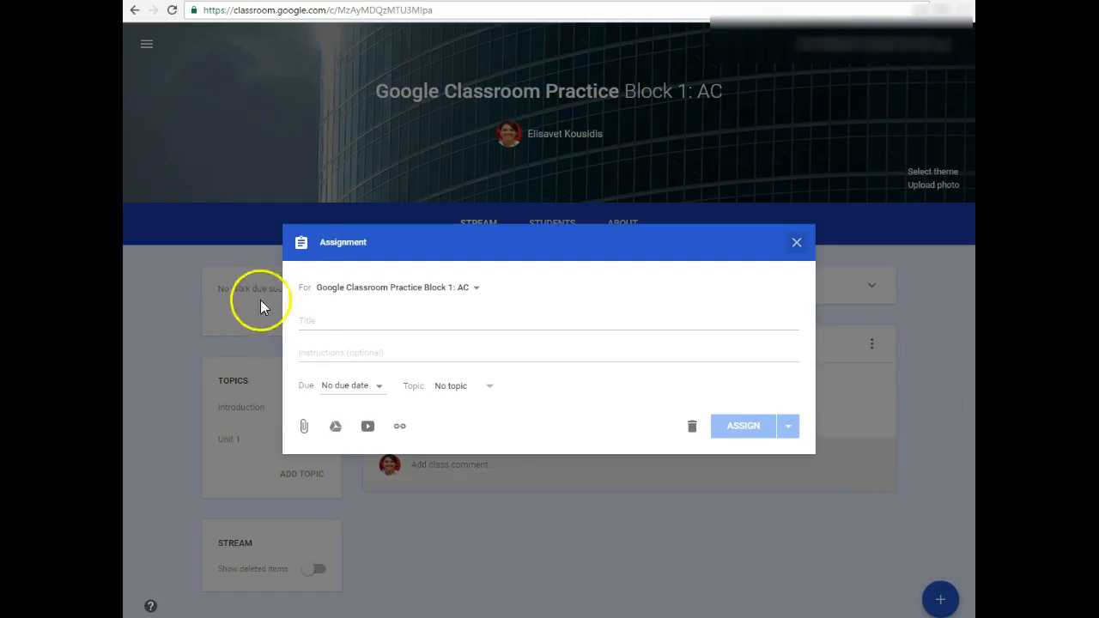
click(307, 320)
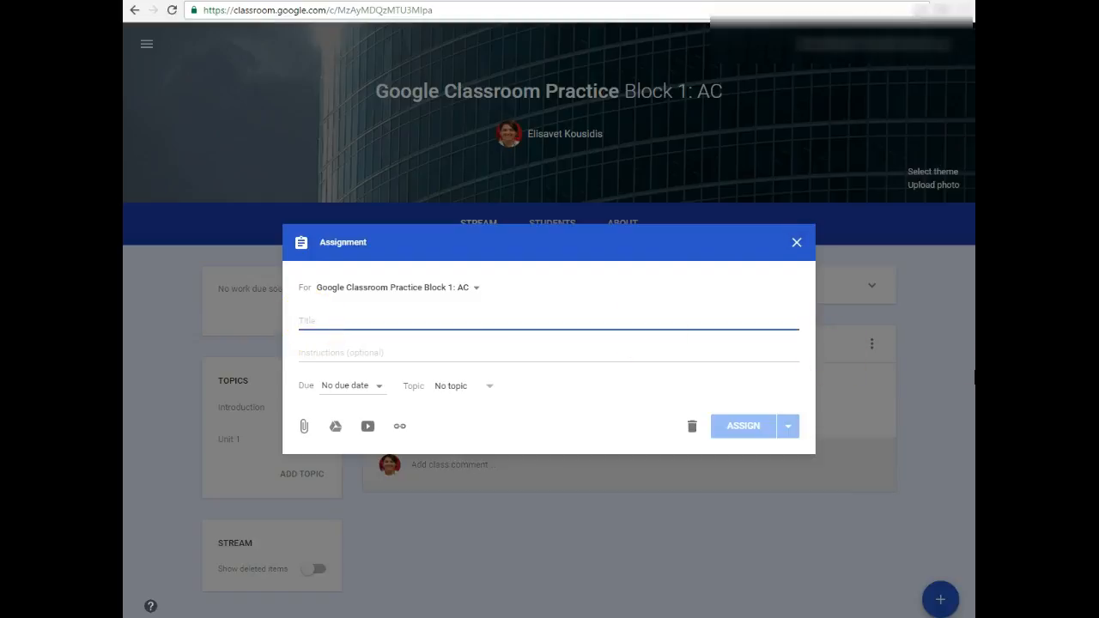
text(D)
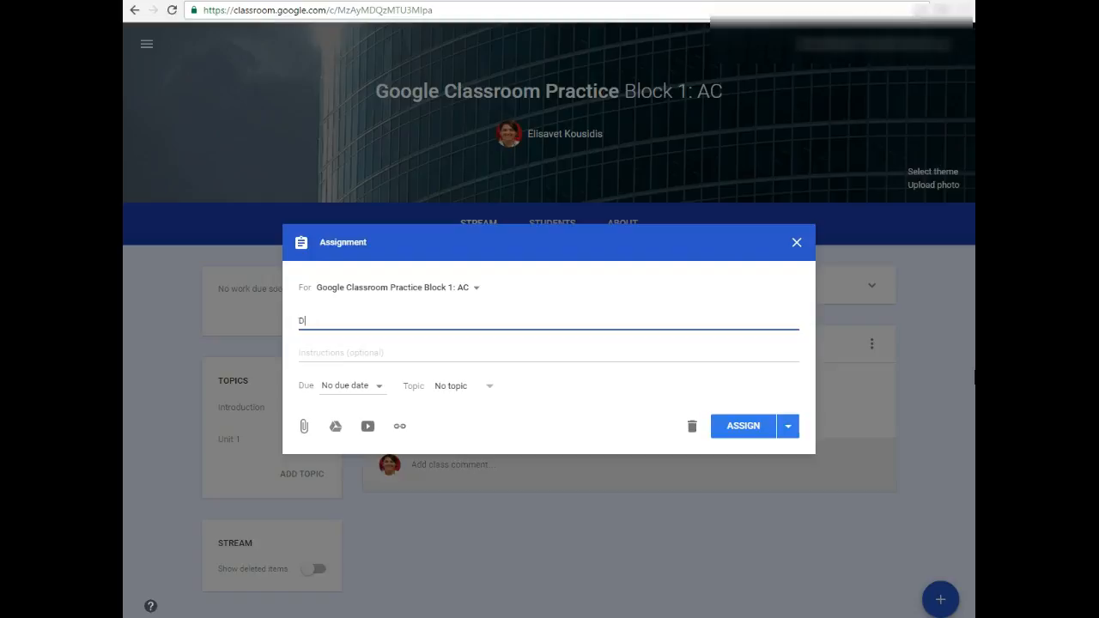
text(igital Citizenship)
Enter the instructions "Look through the attached PowerPoint on Digital Citizenship, then create a Doc that describes DC in your own words."
key(Tab)
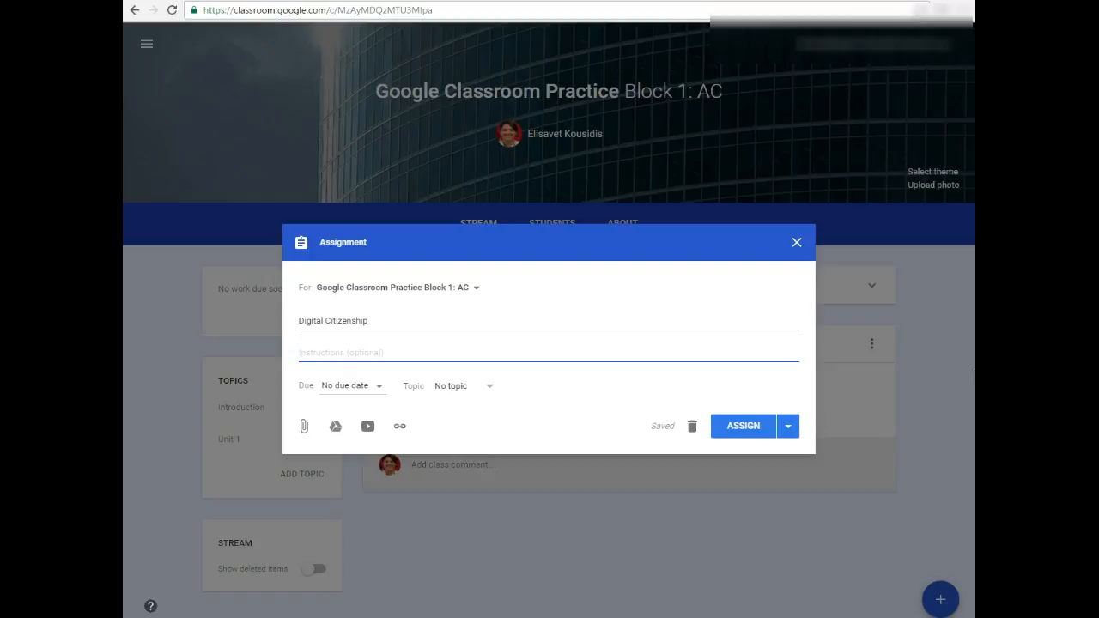
text(Look through the attached PowerPoint on Digital Citizenship)
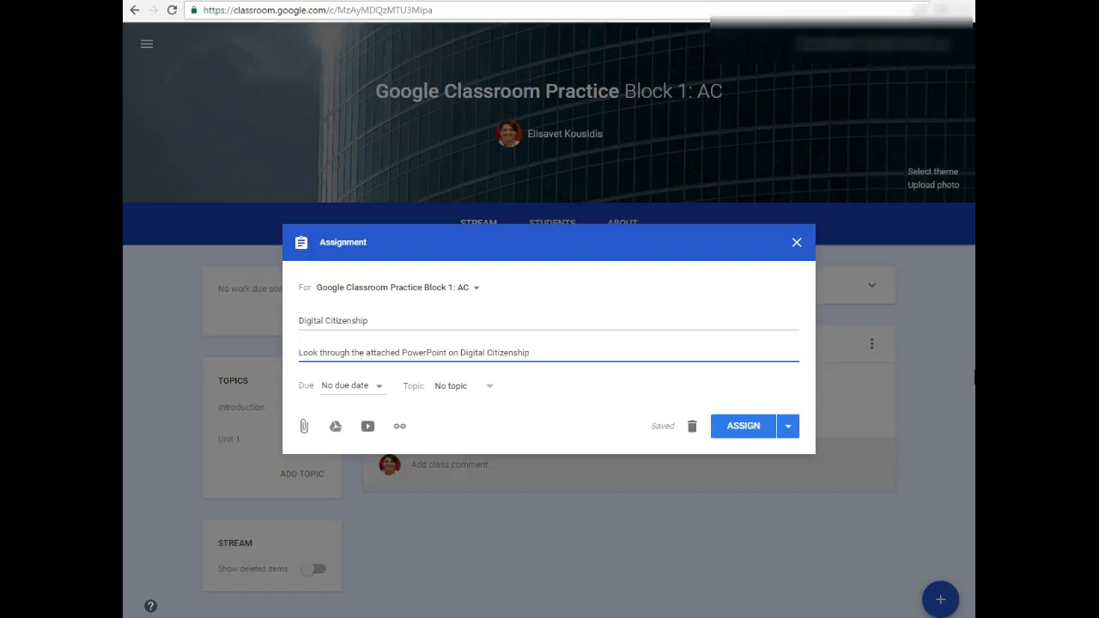
text(, then create a Doc that des)
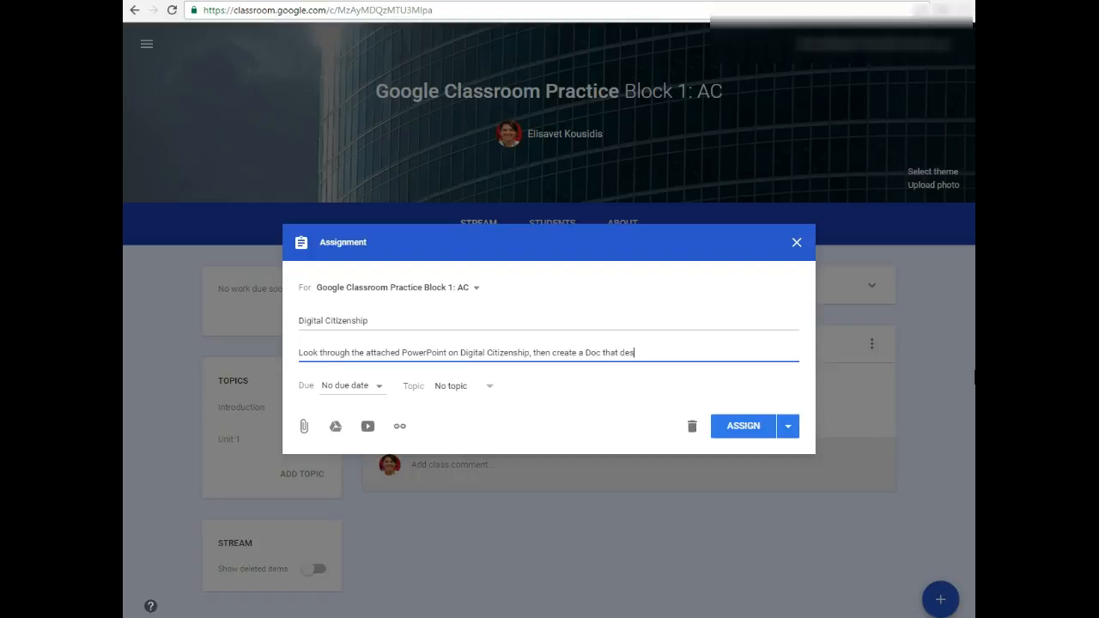
text(cribes DC in your own words.)
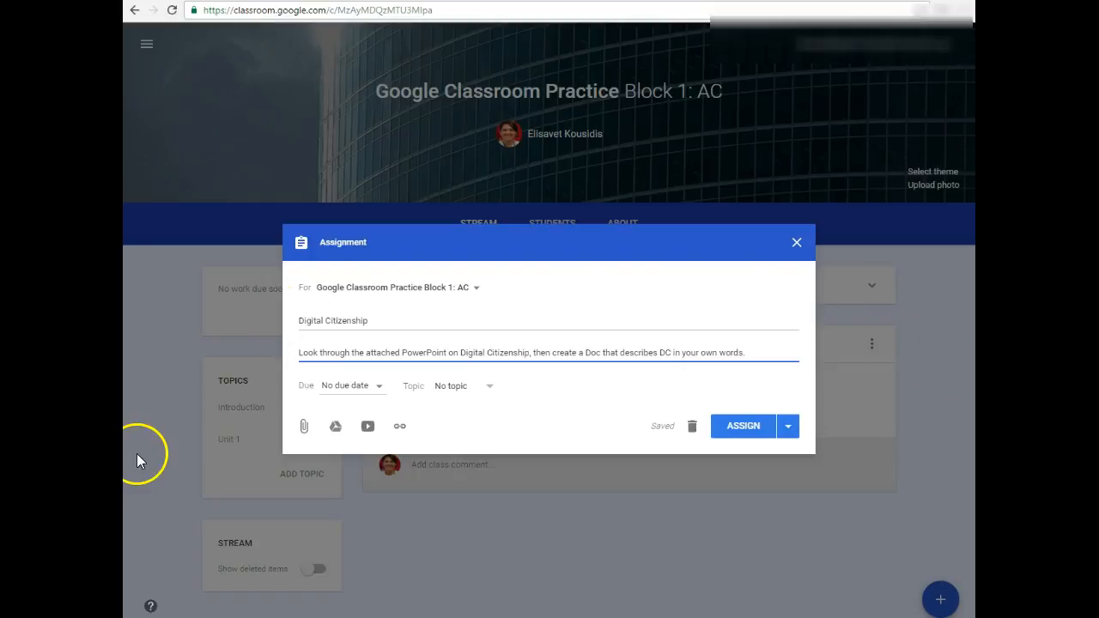
Set the assignment's due date to Oct 28, 2016, without a due time
click(381, 394)
click(448, 441)
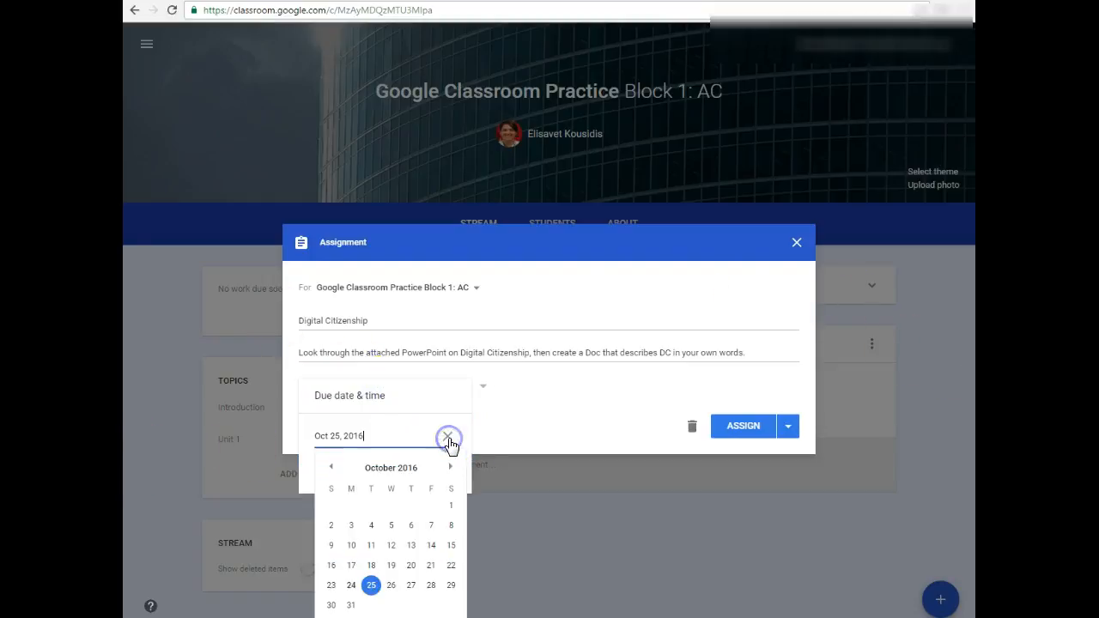
click(433, 586)
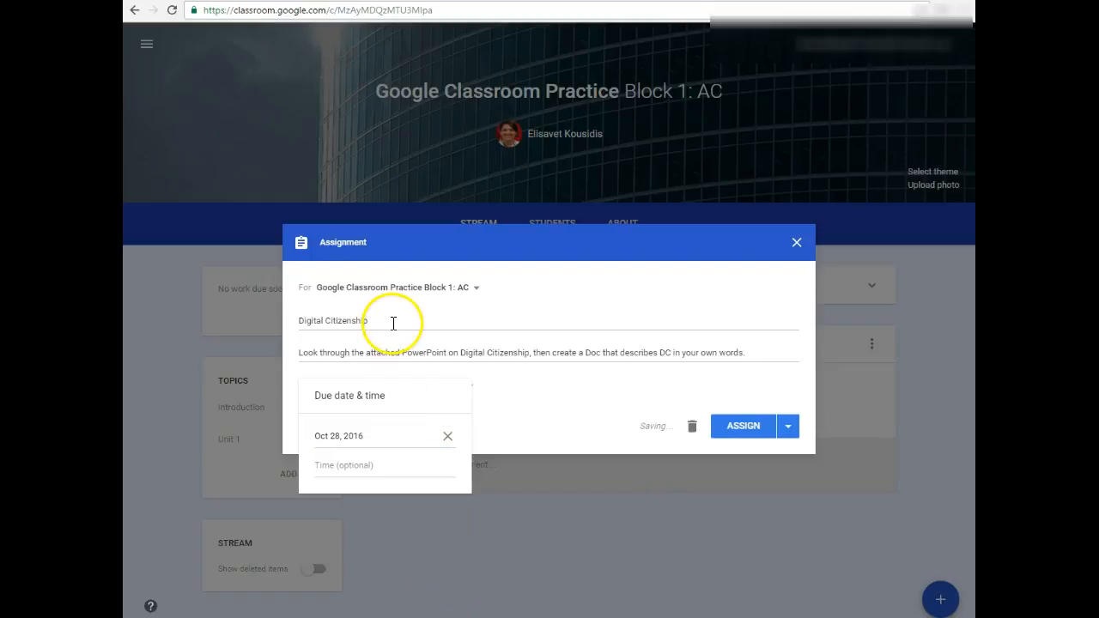
click(529, 430)
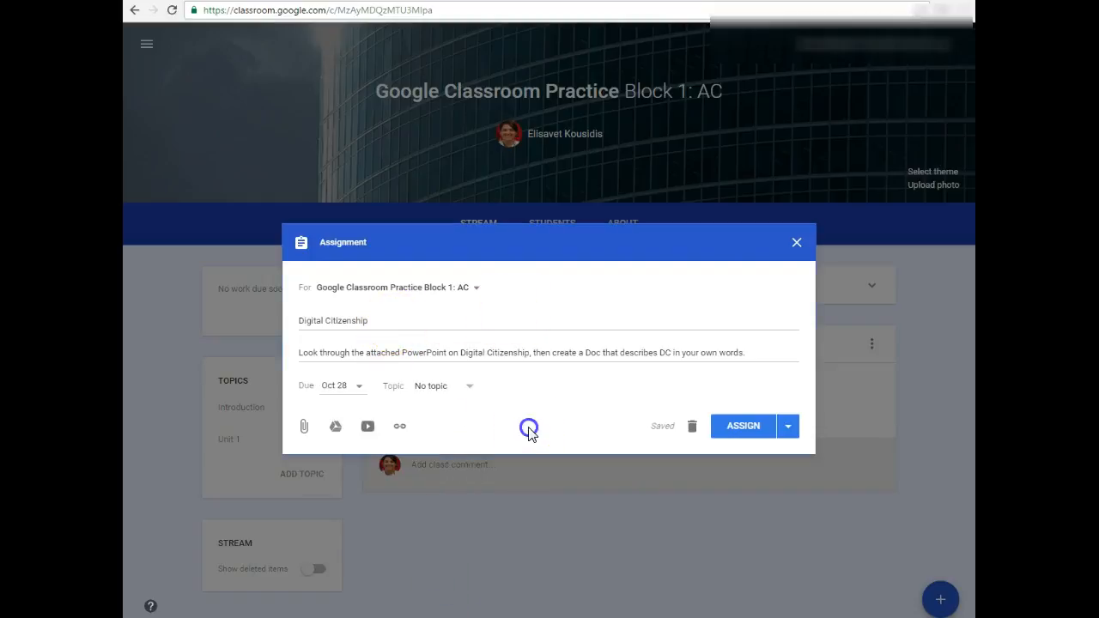
Assign the existing topic "Unit 1" to the Digital Citizenship assignment
click(479, 292)
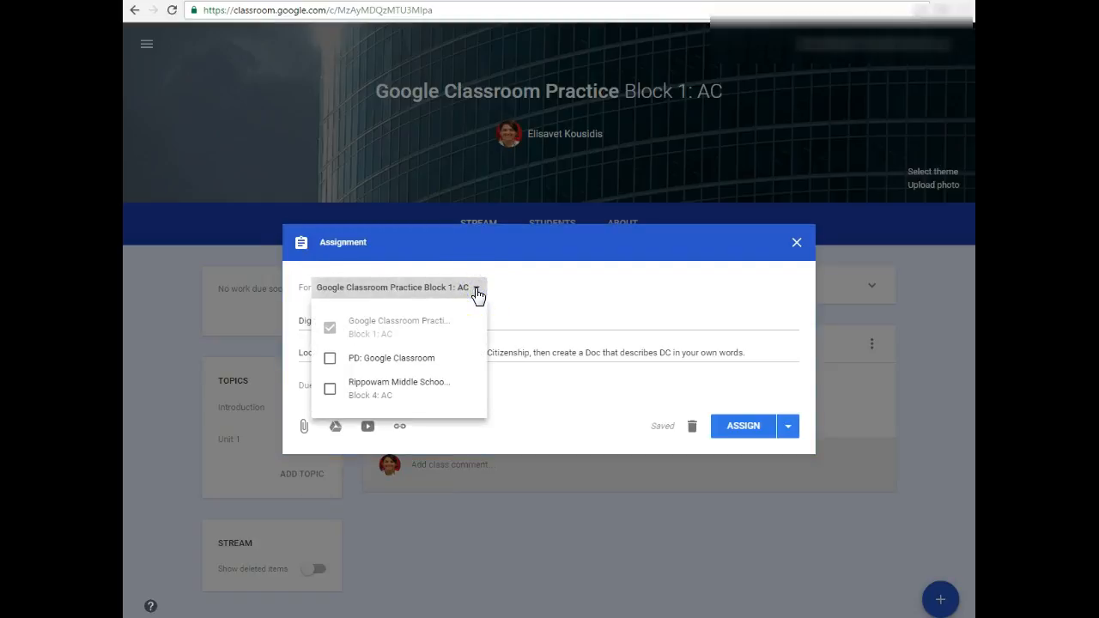
click(477, 293)
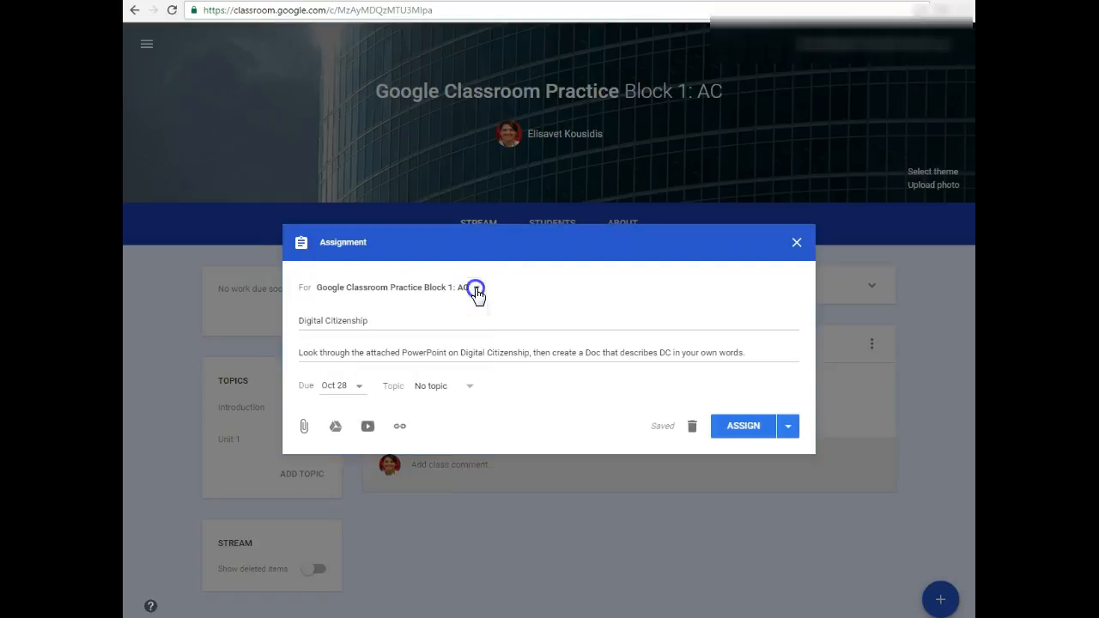
click(468, 386)
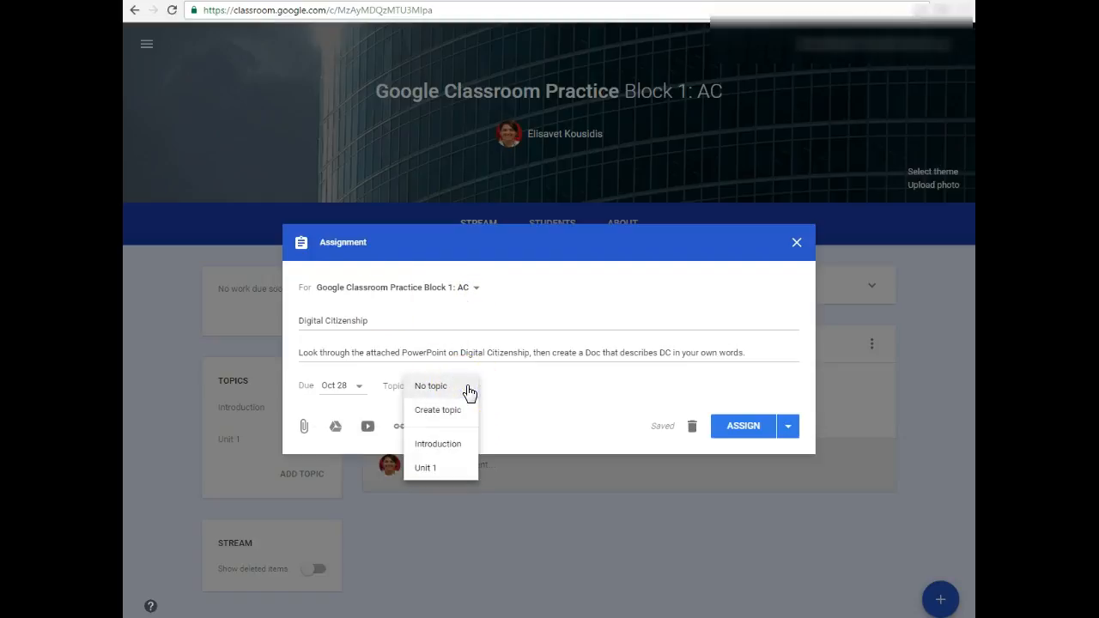
click(448, 419)
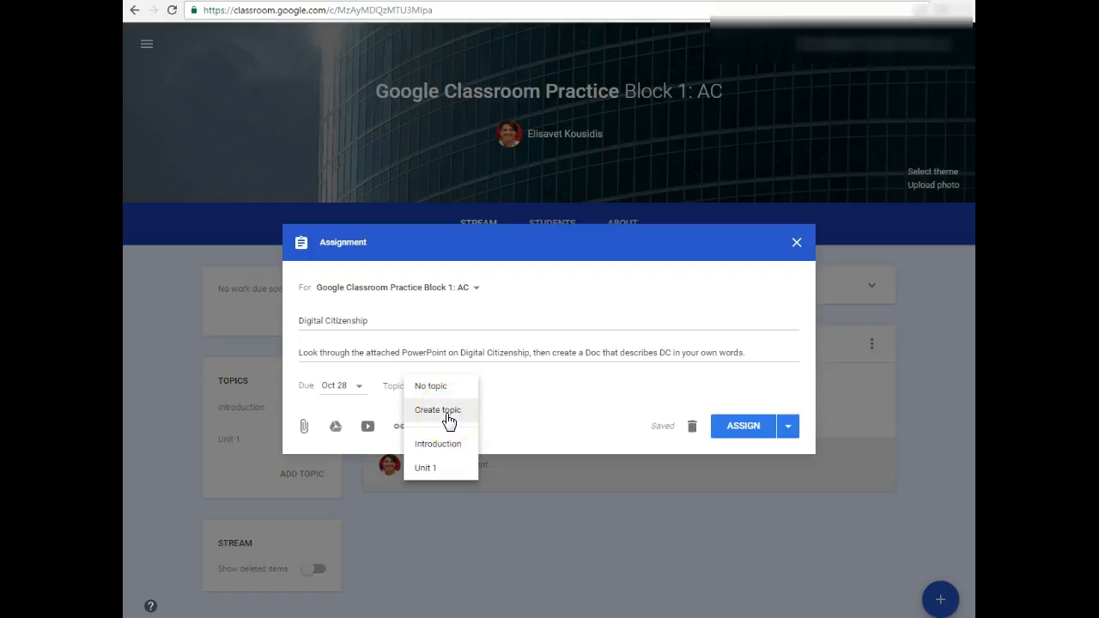
click(435, 470)
Attach the PowerPoint "Digital Citizenship Overview" from the school folder on the network drive to the Digital Citizenship assignment
click(304, 427)
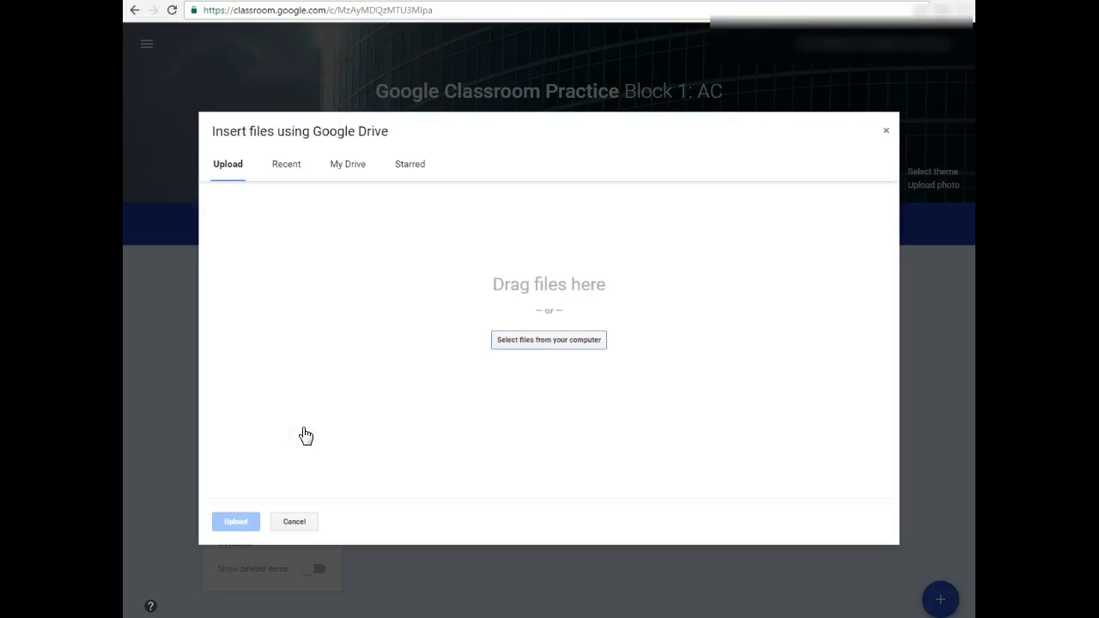
click(540, 342)
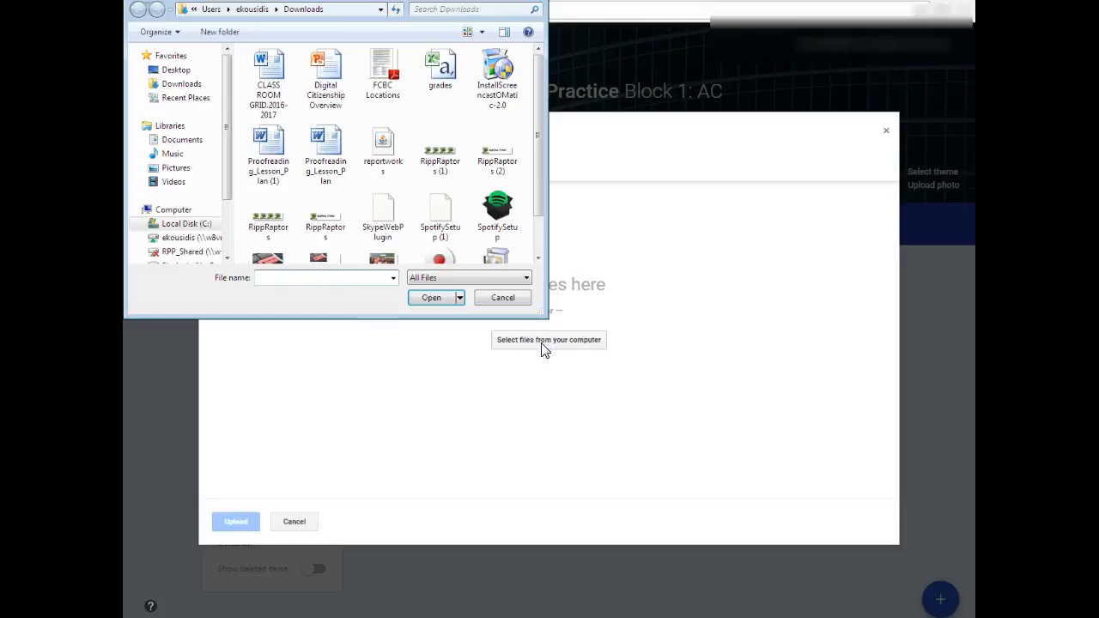
click(193, 238)
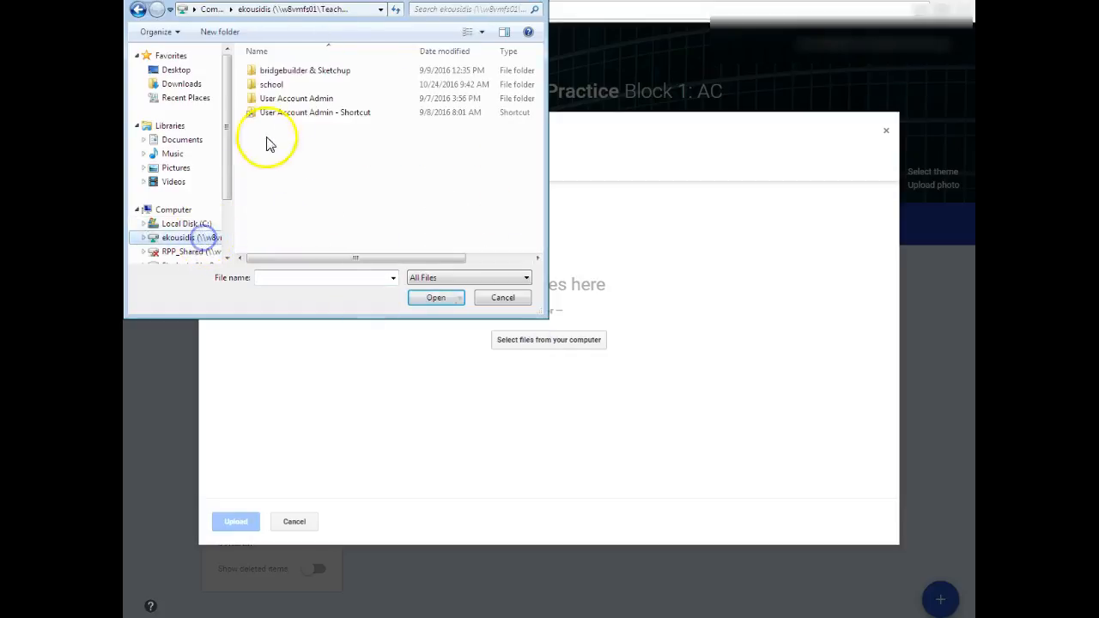
double_click(290, 88)
scroll(319, 112, down, 1)
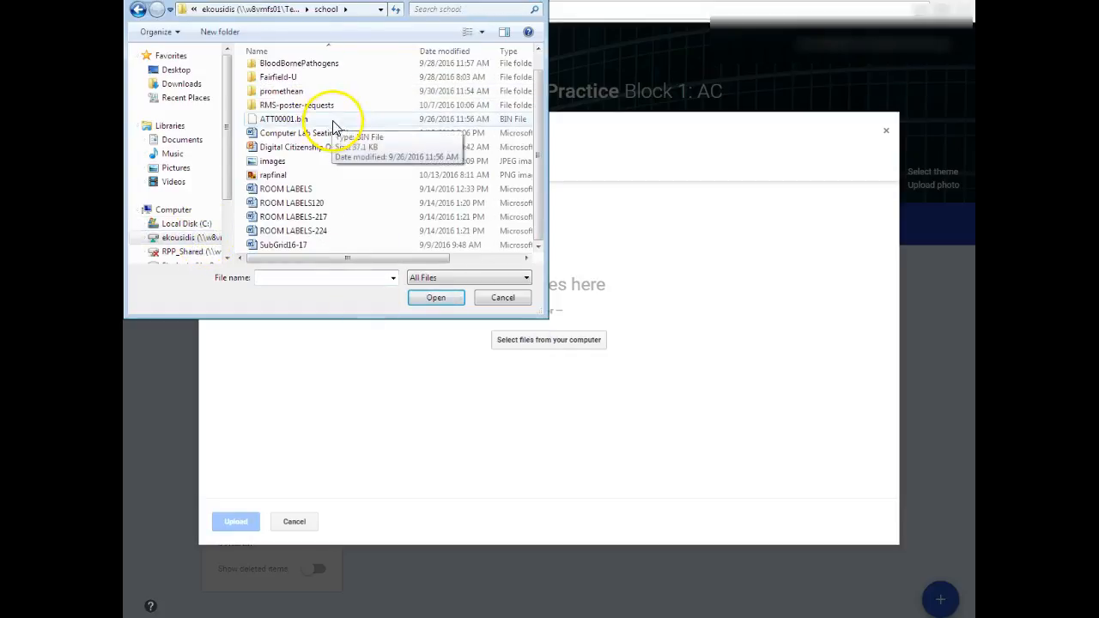
click(319, 147)
click(438, 299)
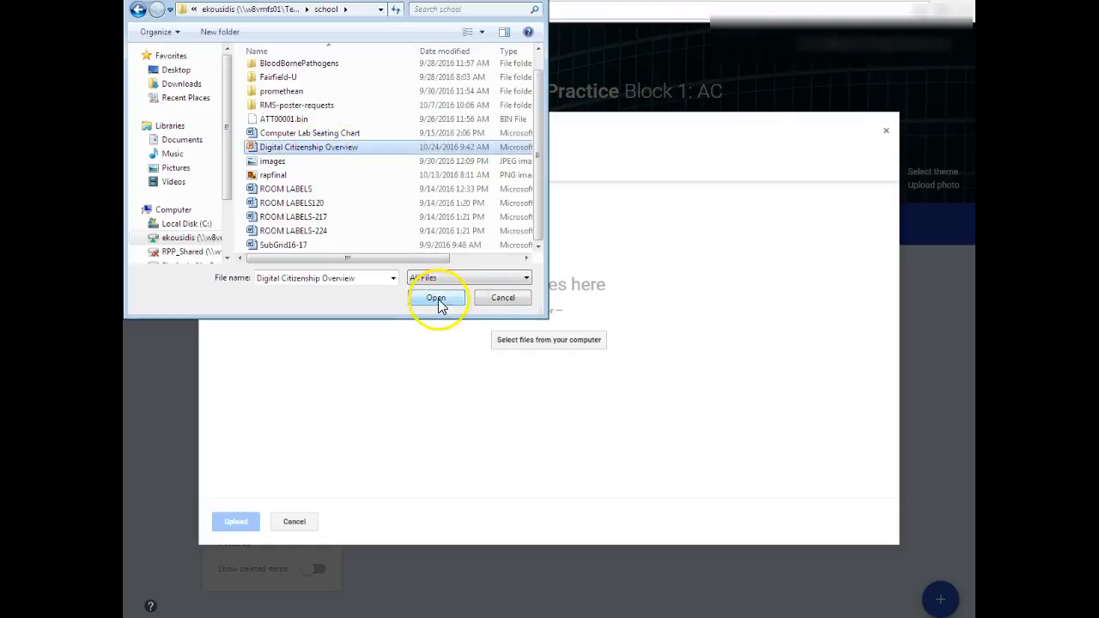
click(238, 521)
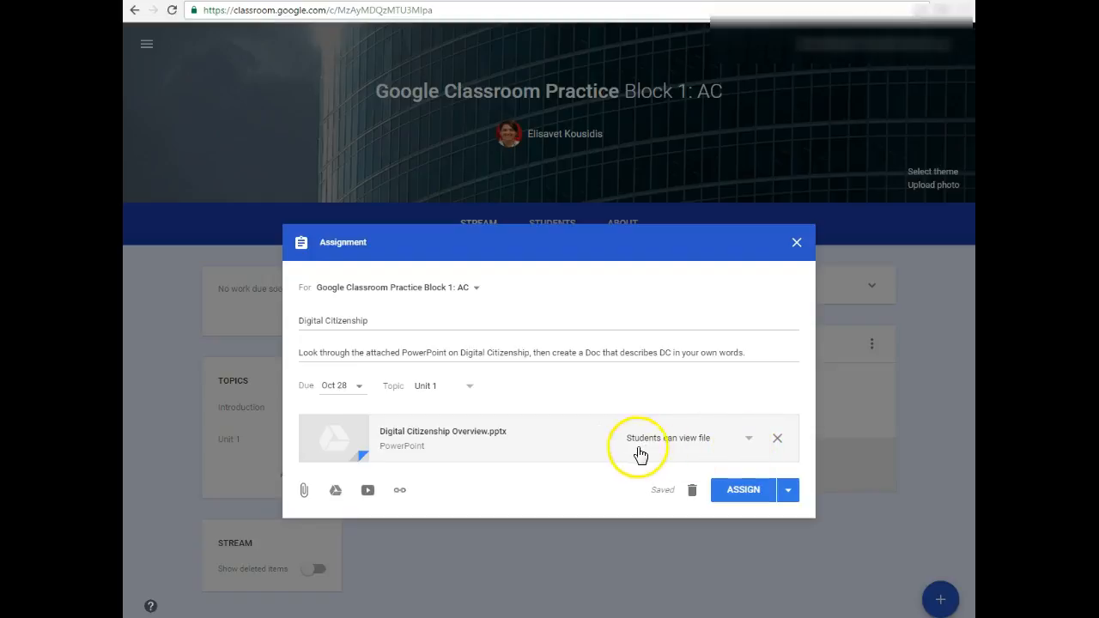
Set the PowerPoint's sharing to "Students can view file" and assign the Digital Citizenship assignment to the class
click(748, 438)
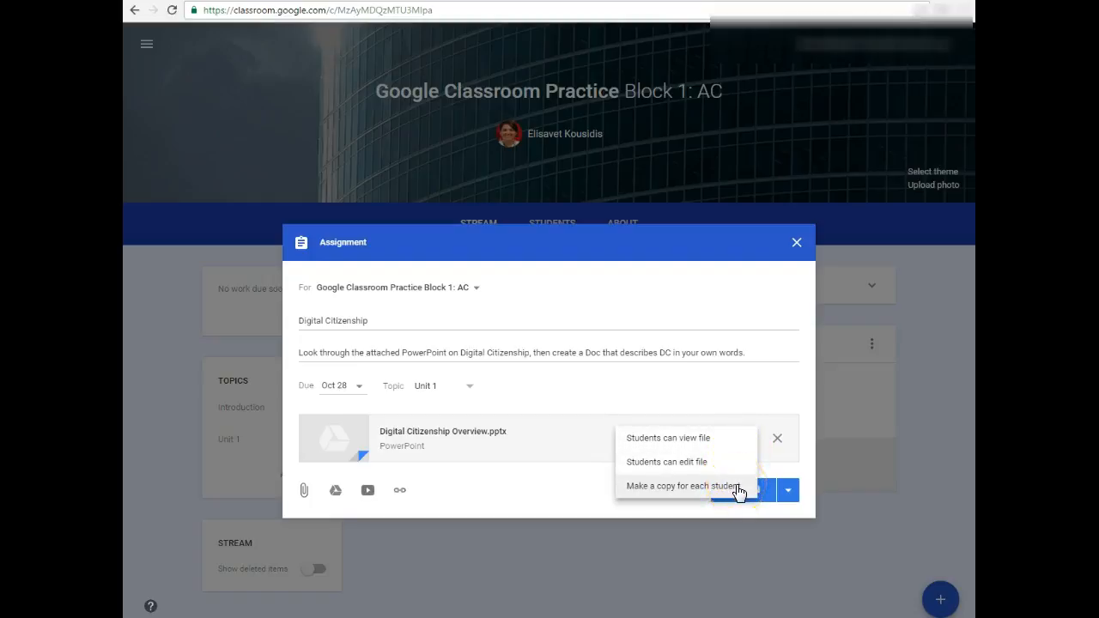
click(698, 442)
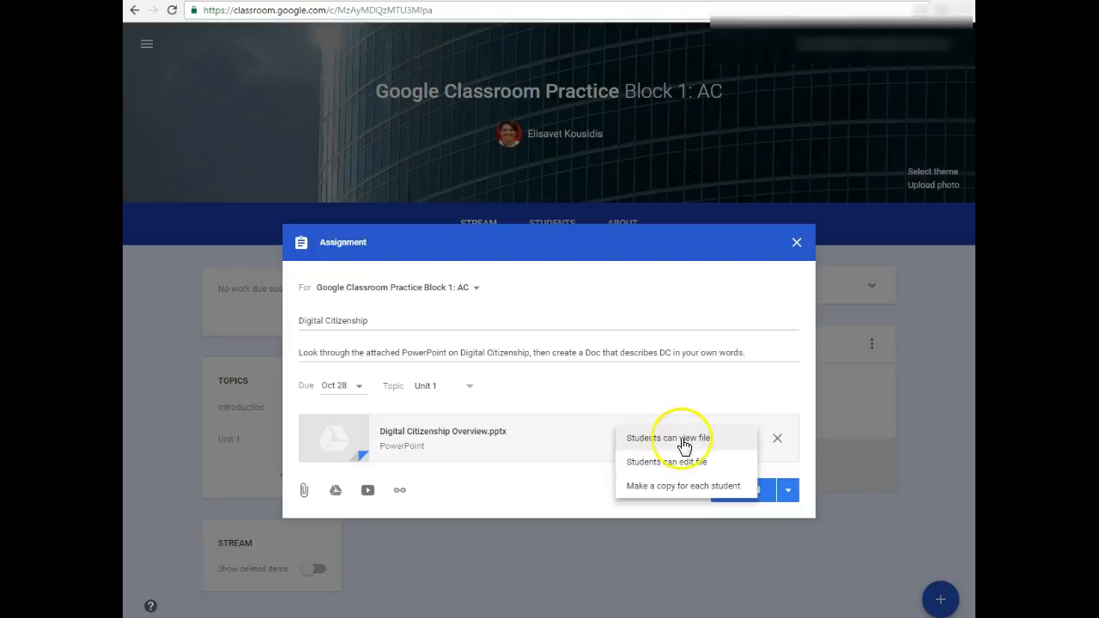
click(709, 441)
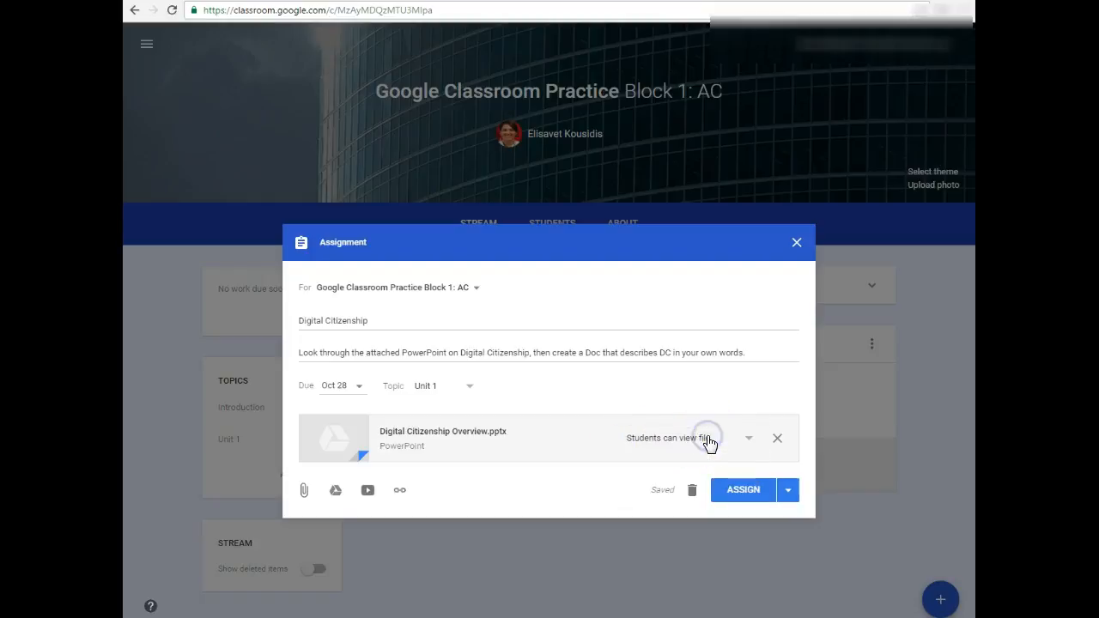
click(790, 492)
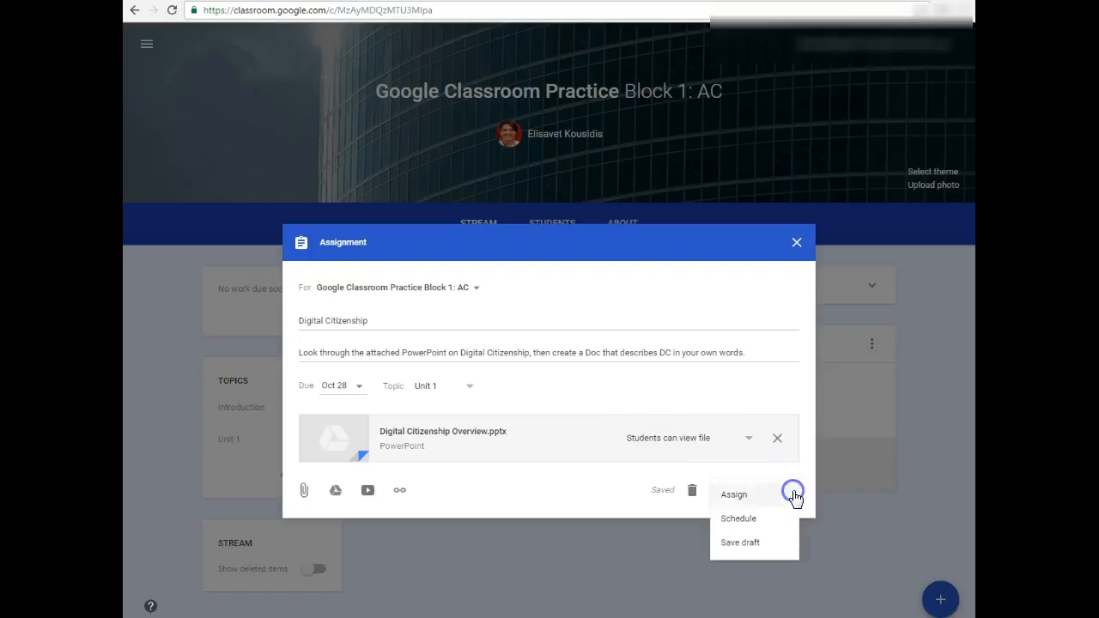
click(730, 494)
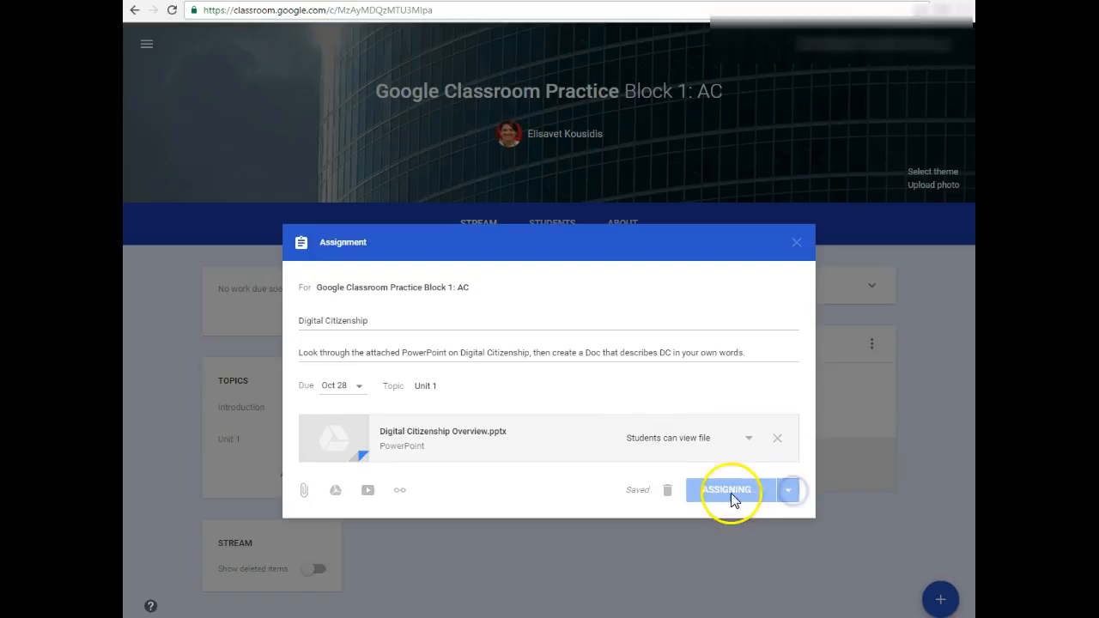
Create another assignment titled "Class Notes" with the instructions "Open the attached file and take notes."
scroll(826, 421, down, 2)
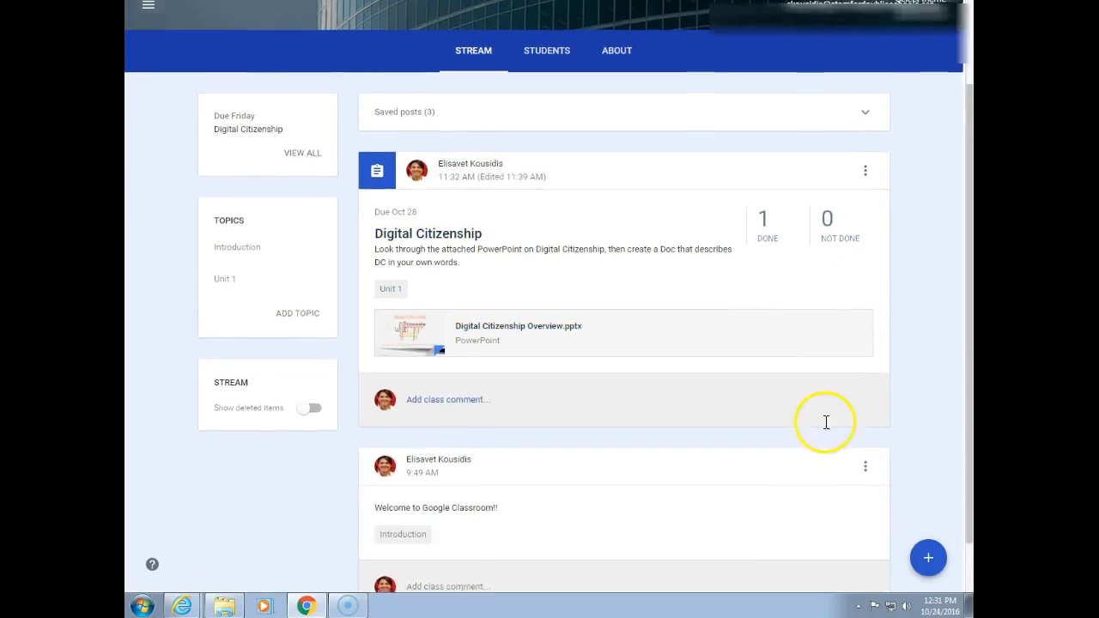
scroll(826, 422, down, 1)
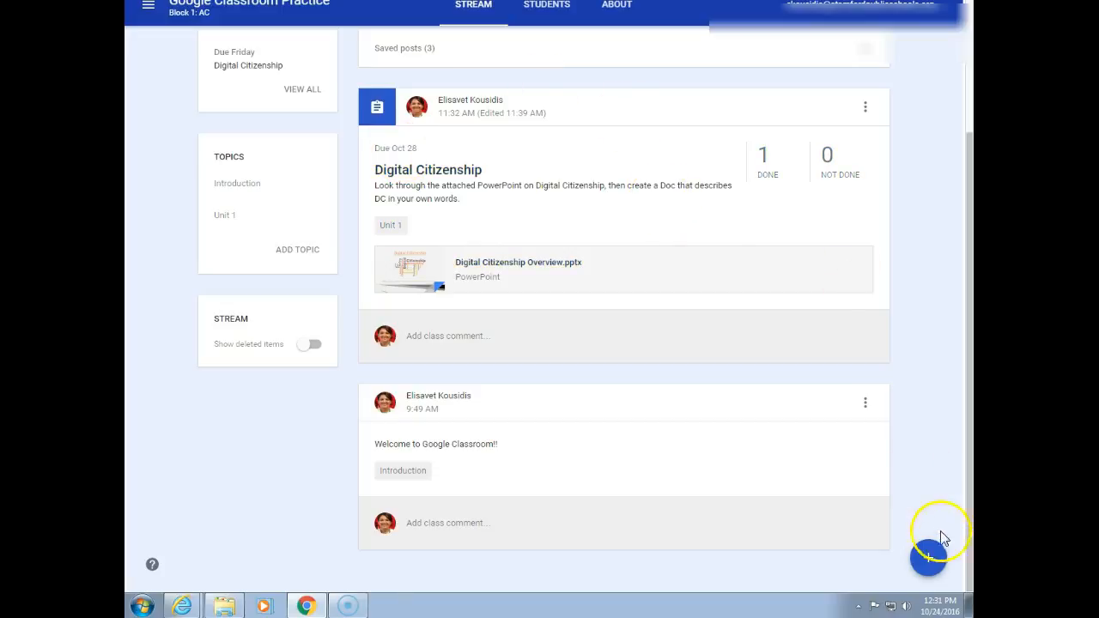
mouse_move(934, 565)
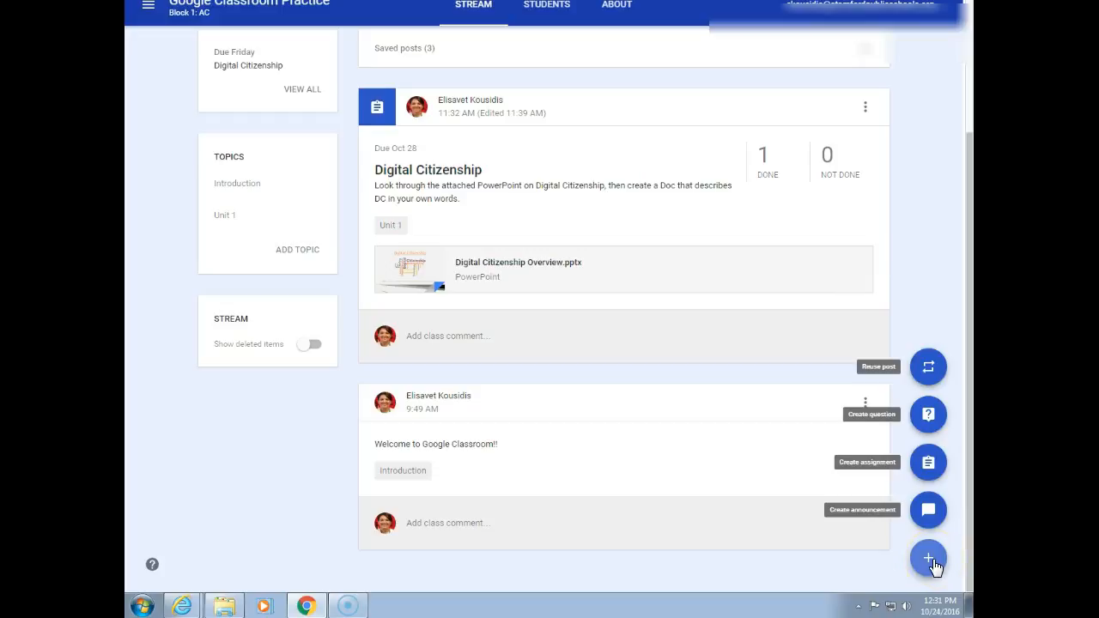
click(929, 463)
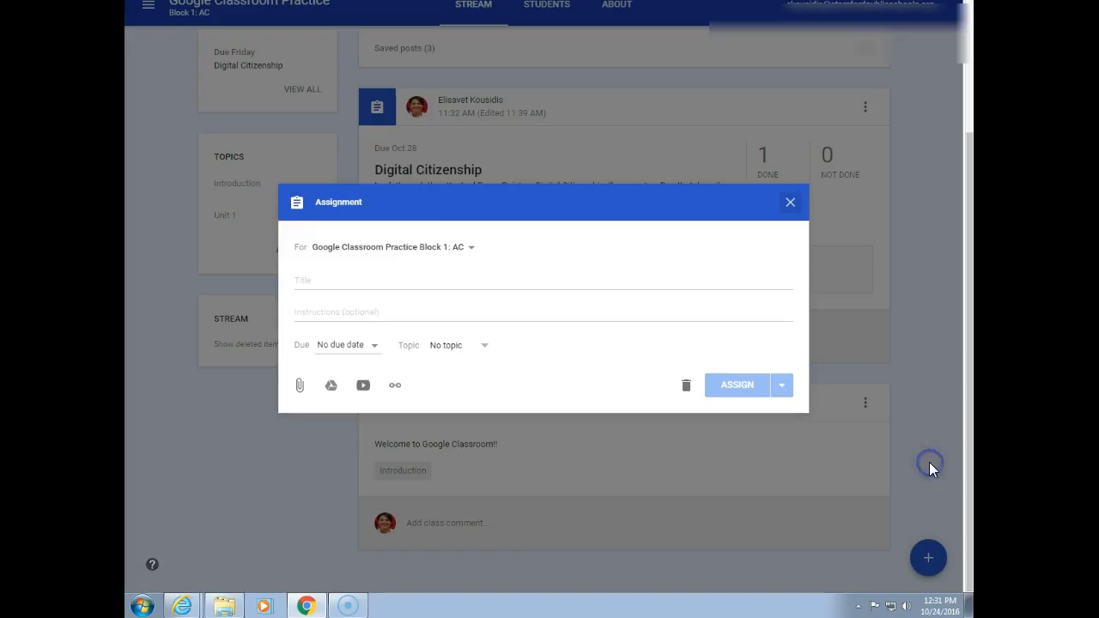
click(370, 282)
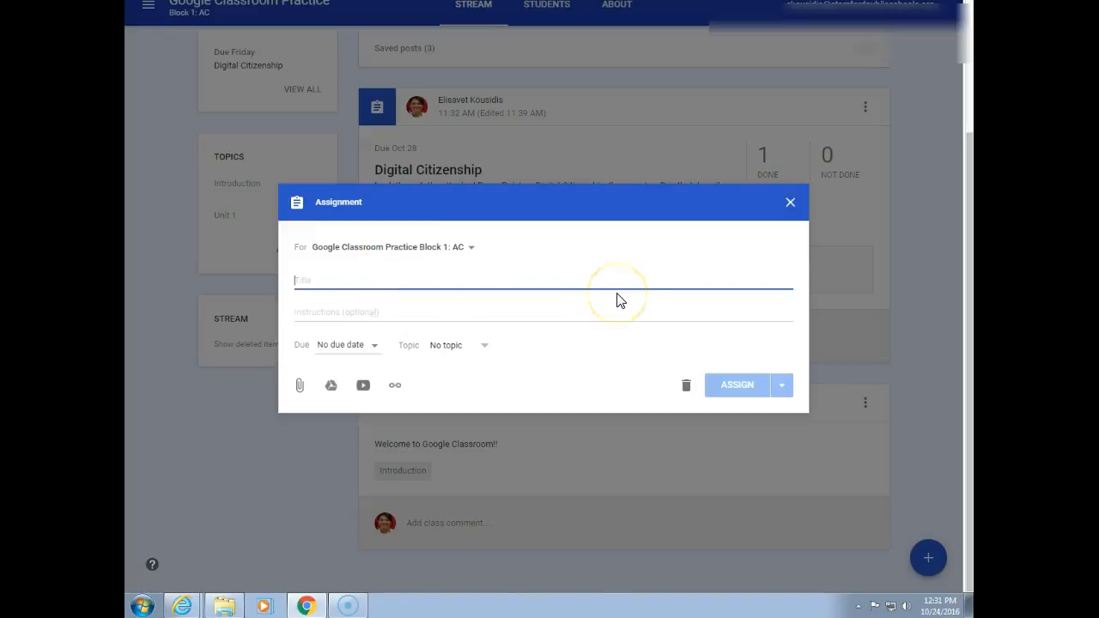
text(Class Notes)
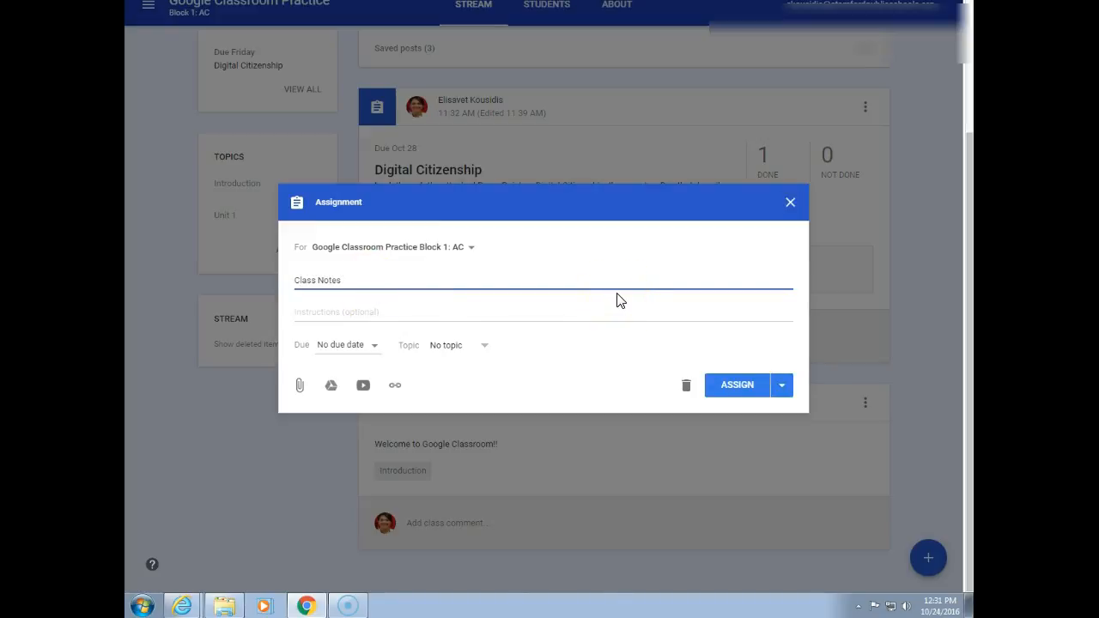
key(Tab)
text(O)
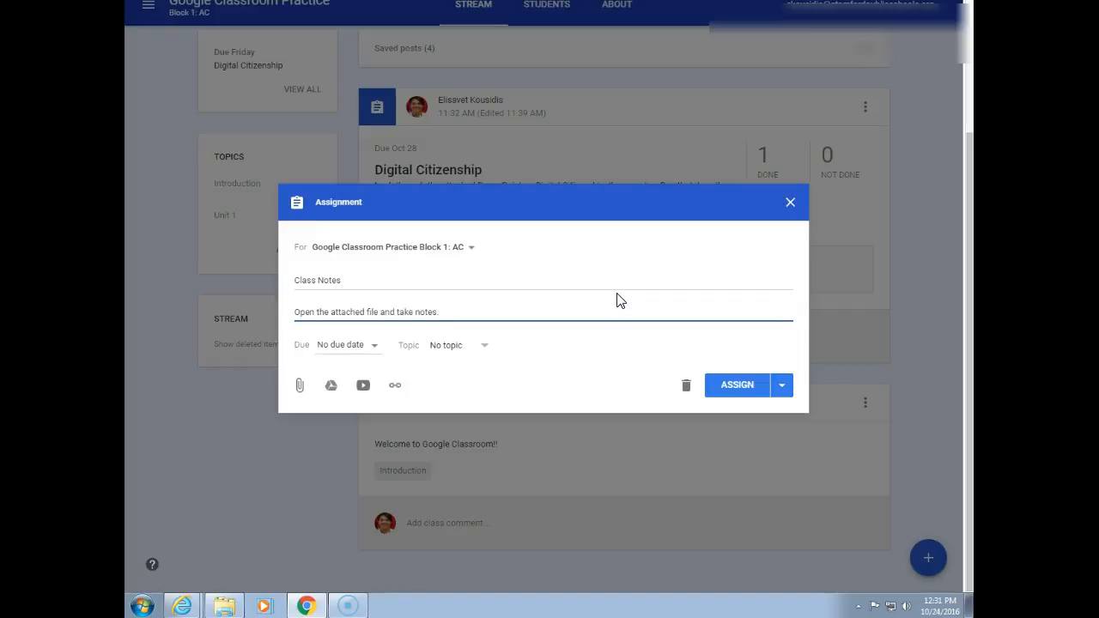
Set the Class Notes assignment's due date to Oct 25, 2016, without a due time
click(357, 346)
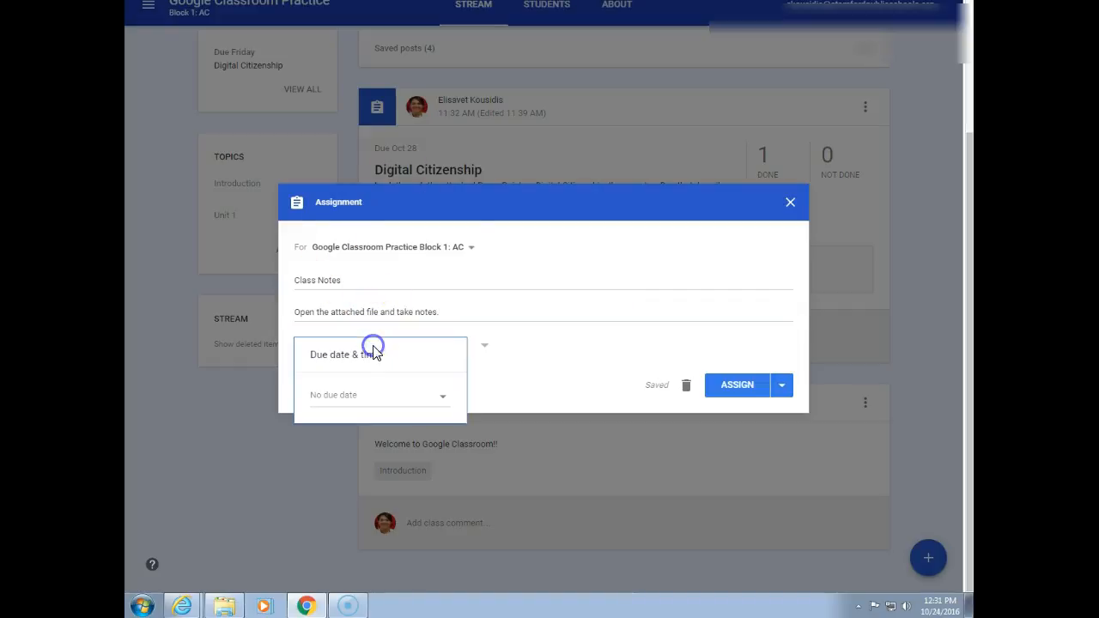
click(358, 399)
click(366, 548)
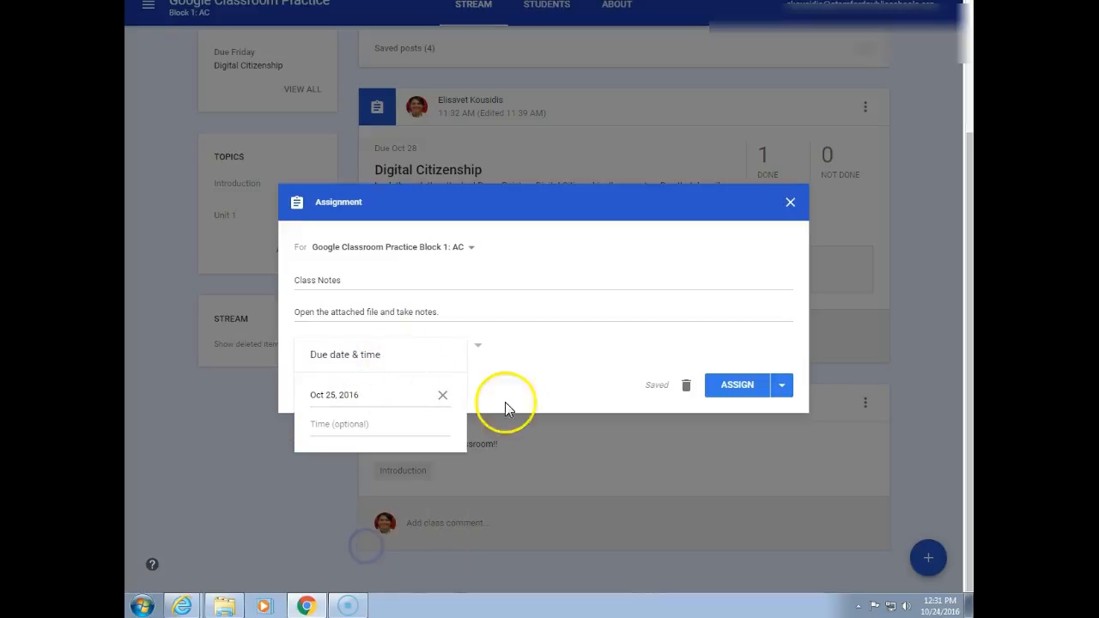
click(525, 397)
Create a new topic named "Notes" for the Class Notes assignment
click(477, 347)
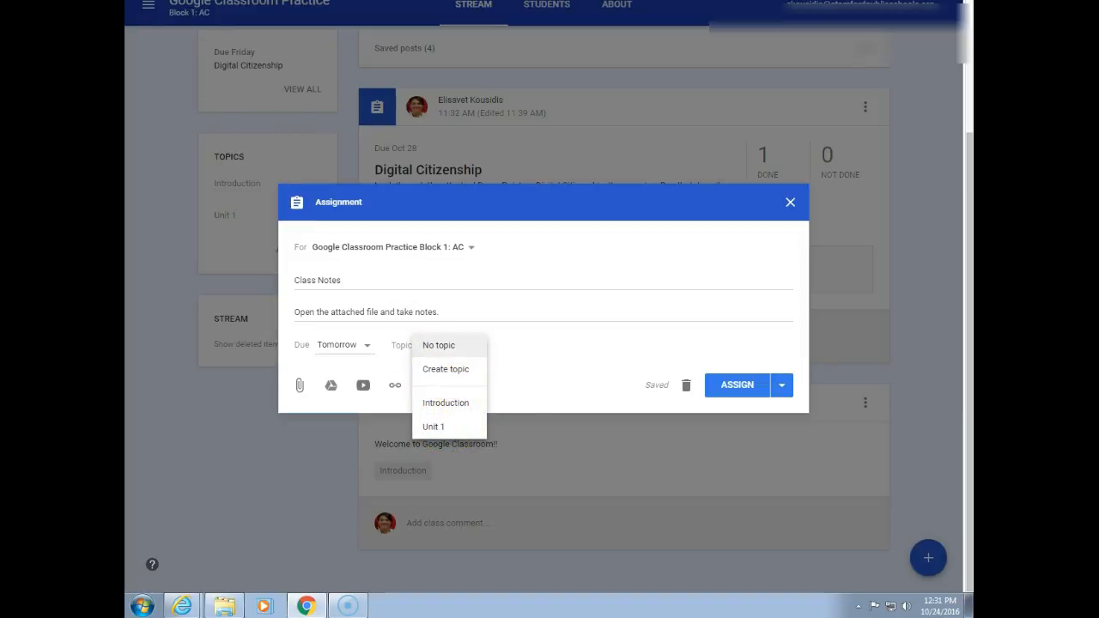
click(451, 371)
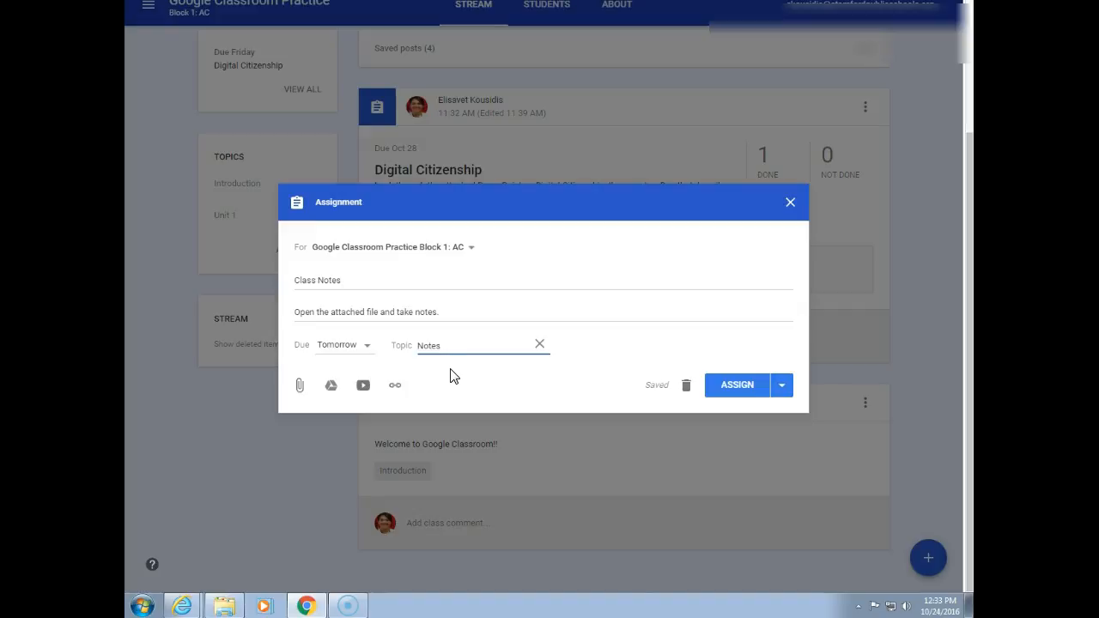
click(482, 343)
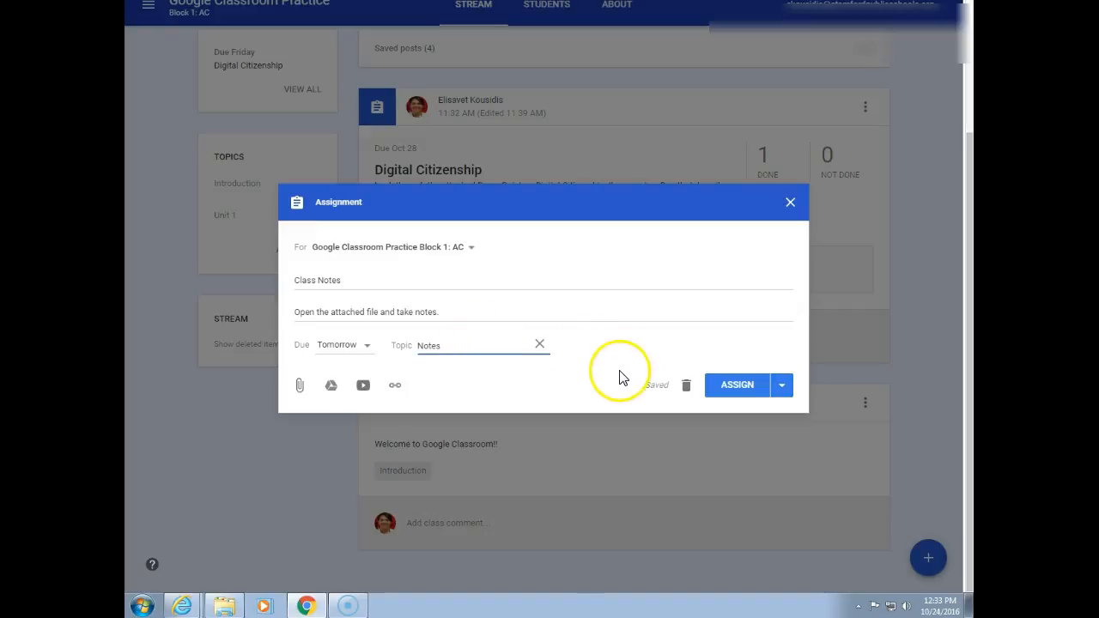
click(724, 386)
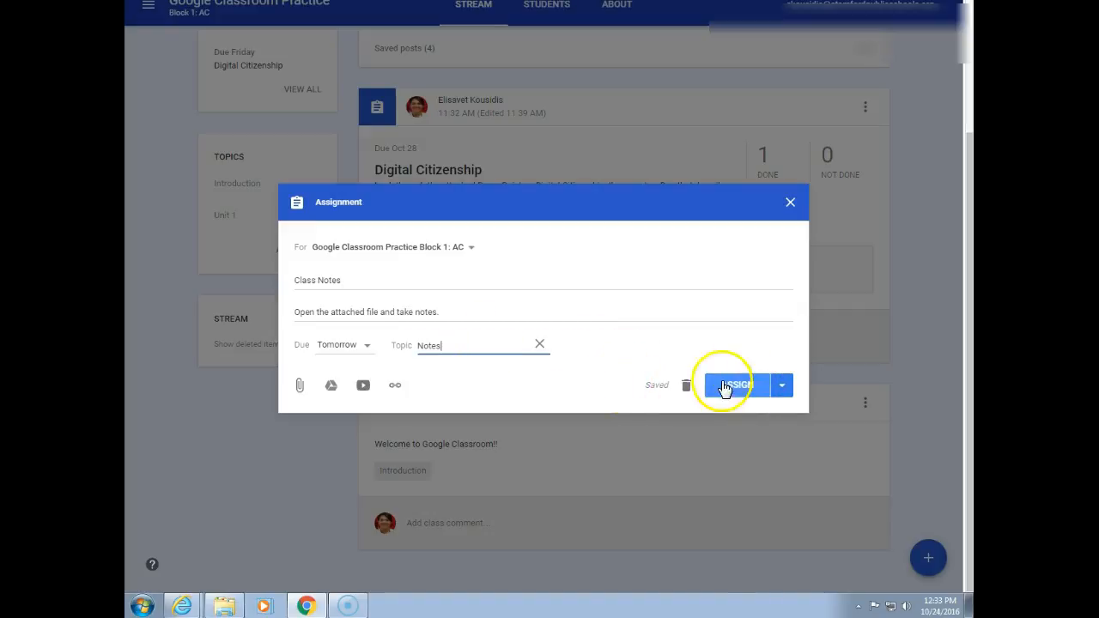
click(781, 385)
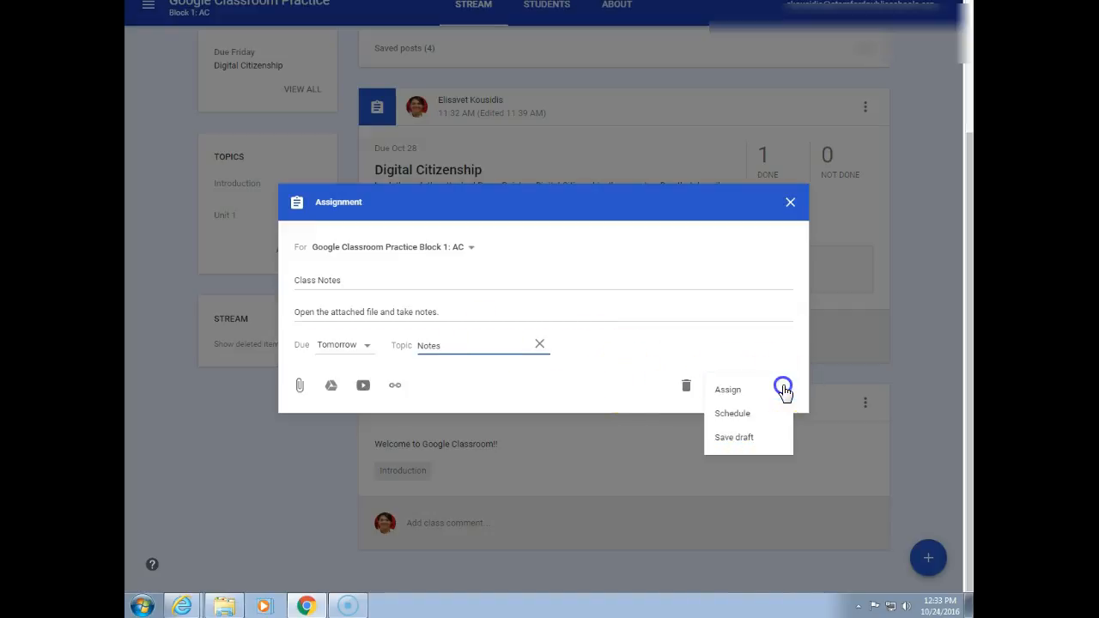
click(611, 383)
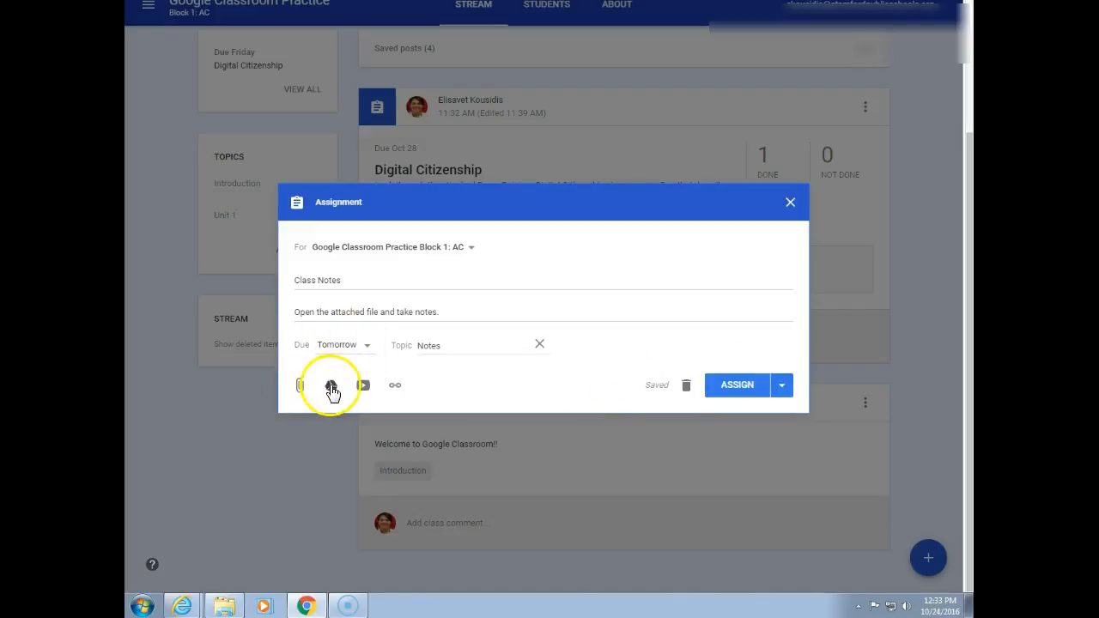
Attach the Google Doc "Class Notes" from the On-line_Tutorials folder in My Drive to the assignment
click(330, 385)
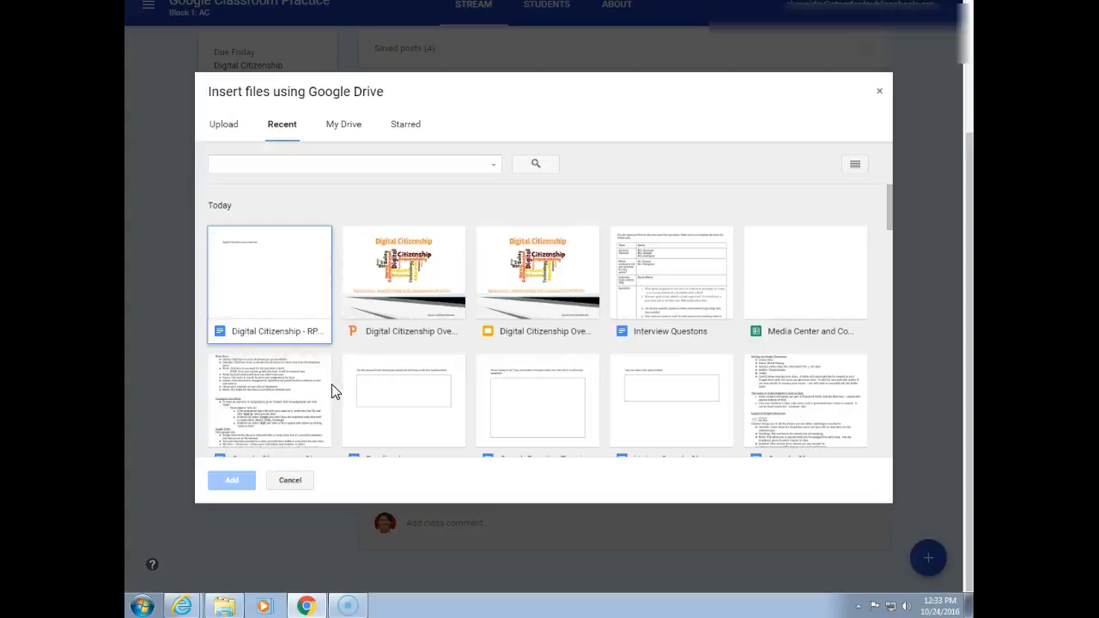
click(340, 127)
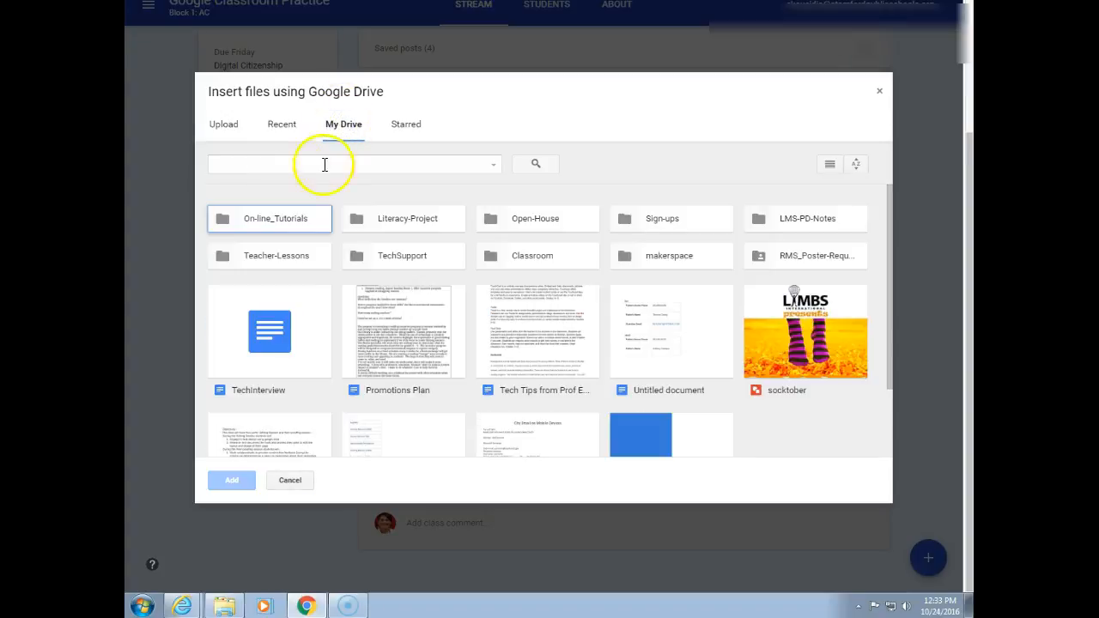
double_click(300, 221)
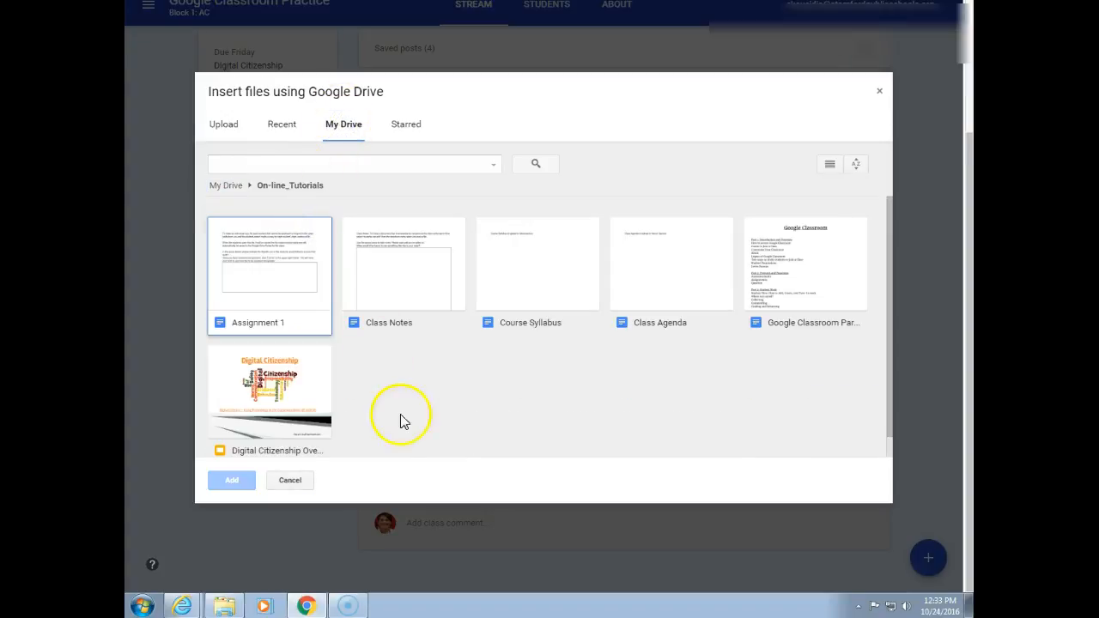
click(400, 299)
click(233, 482)
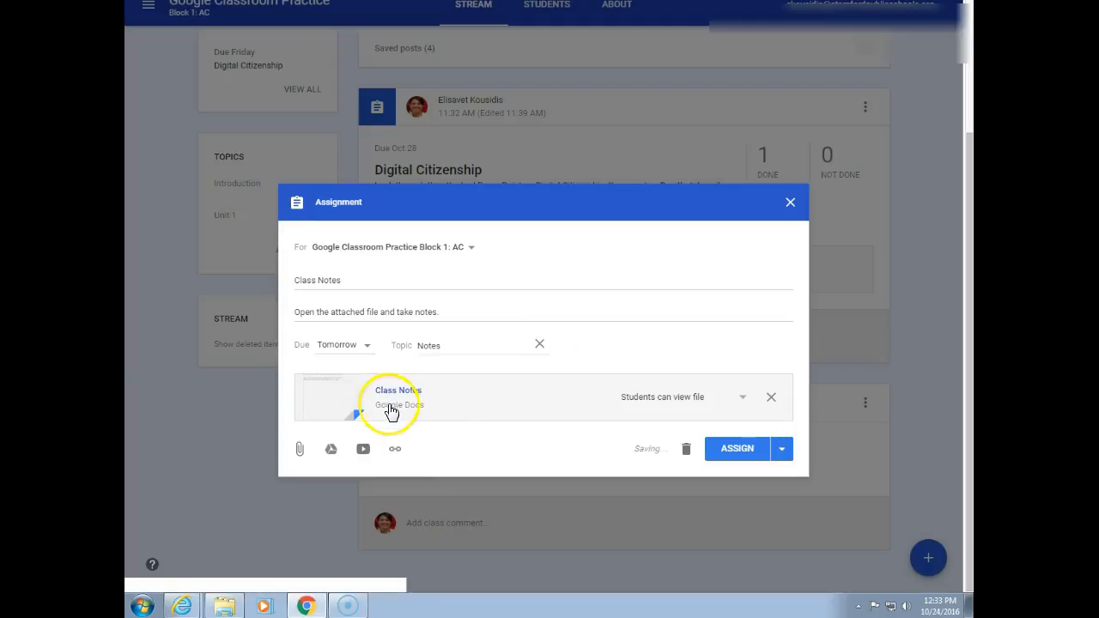
Set the attached Class Notes document to "Students can edit file" and assign the Class Notes assignment
click(744, 401)
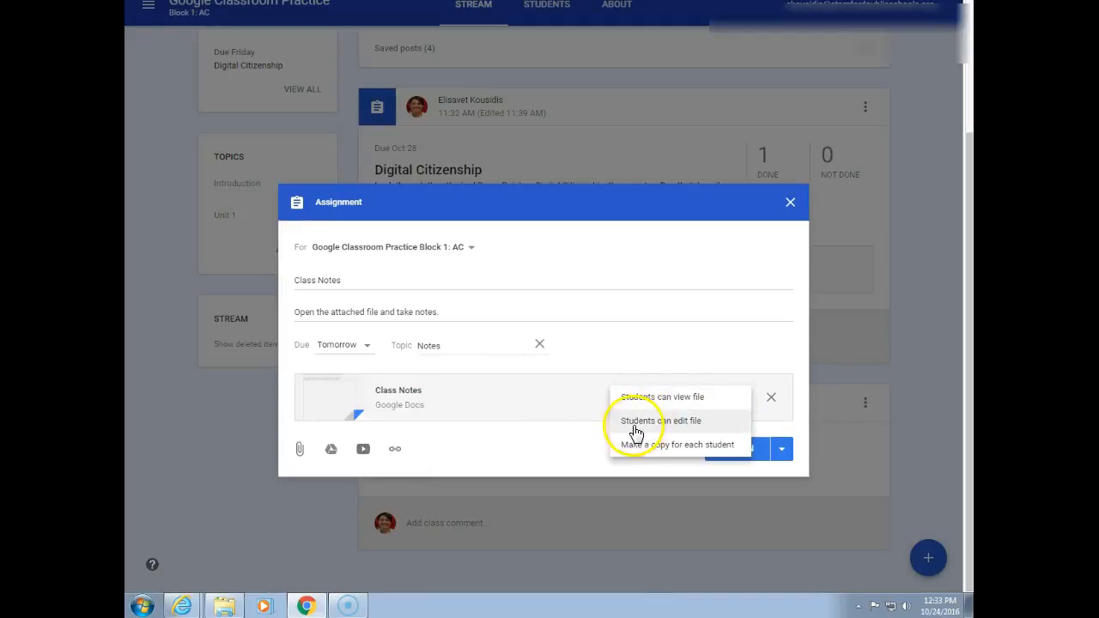
click(703, 422)
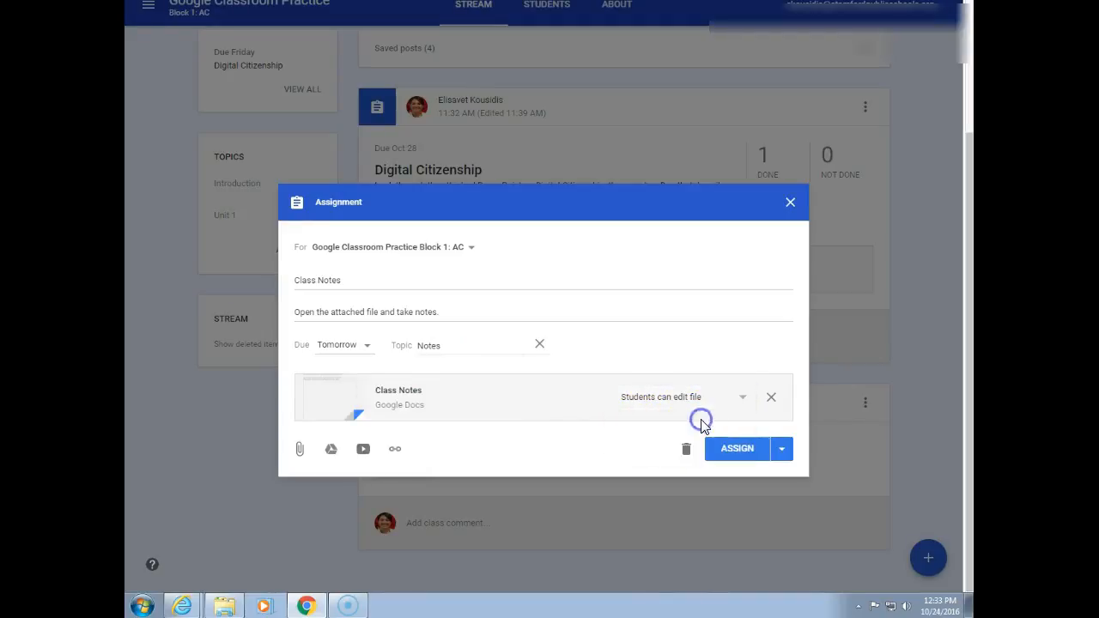
click(745, 457)
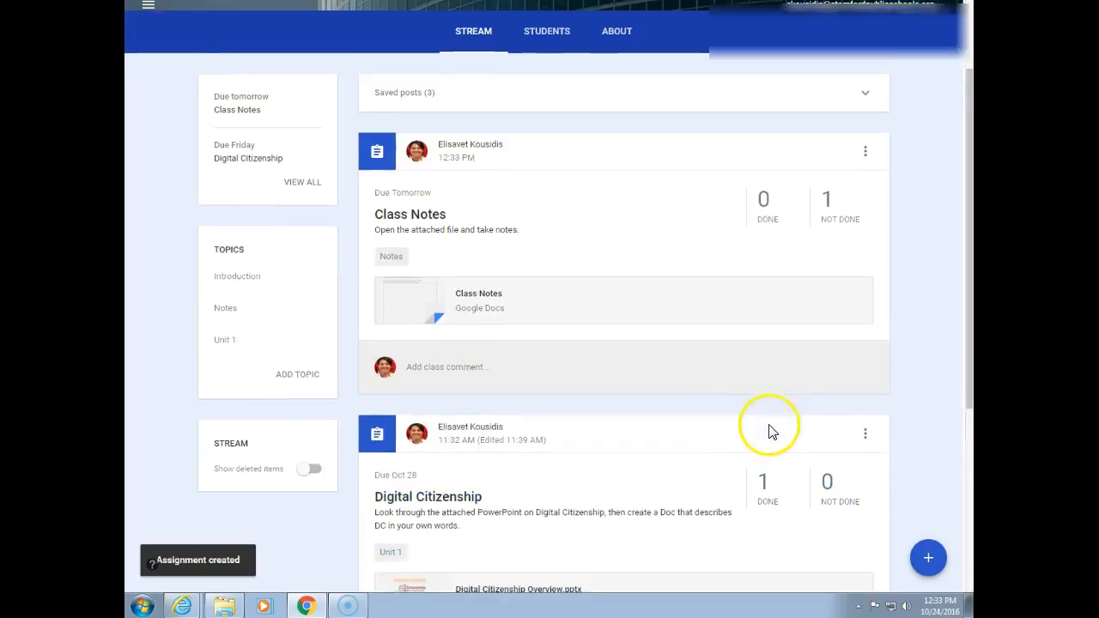
scroll(770, 431, down, 1)
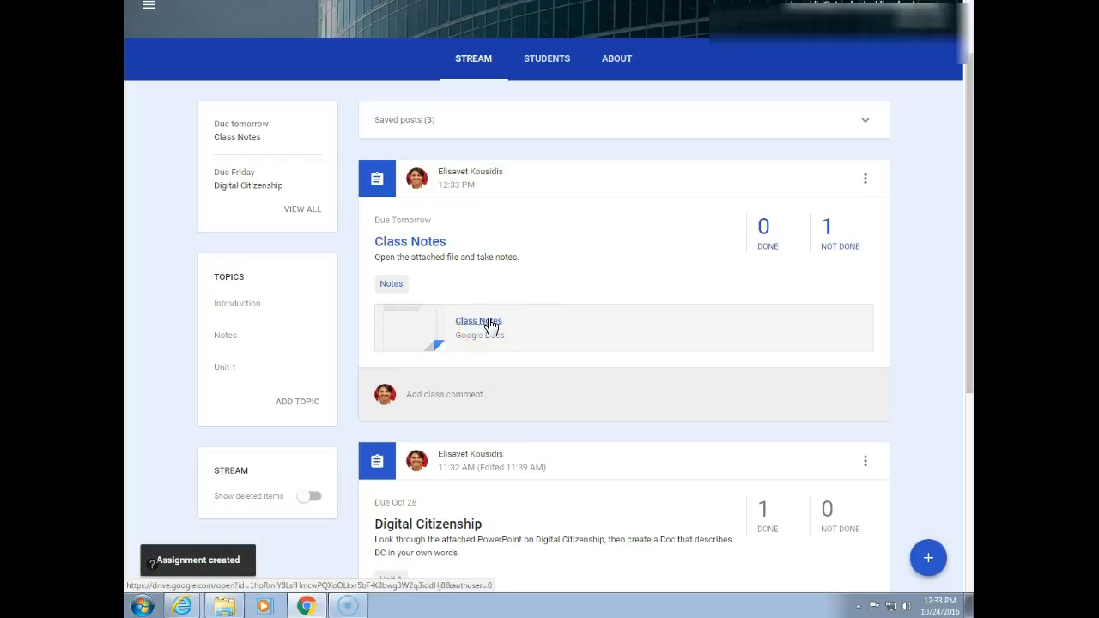
scroll(491, 326, up, 2)
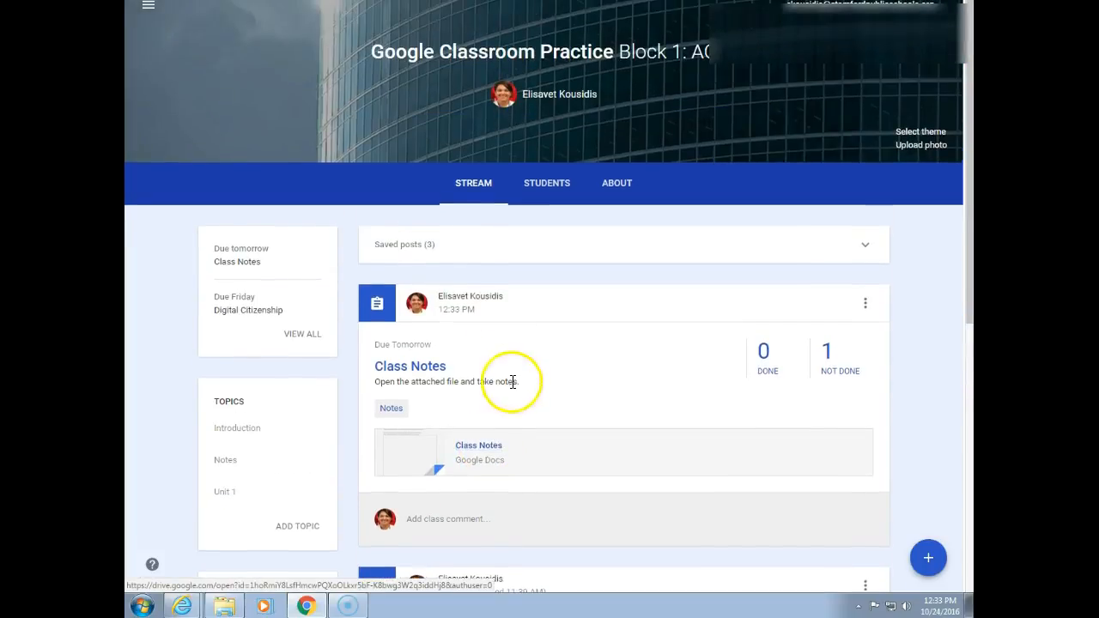
Create an assignment titled "Assignment 1" with the instructions "Open the file and answer the questions."
mouse_move(928, 562)
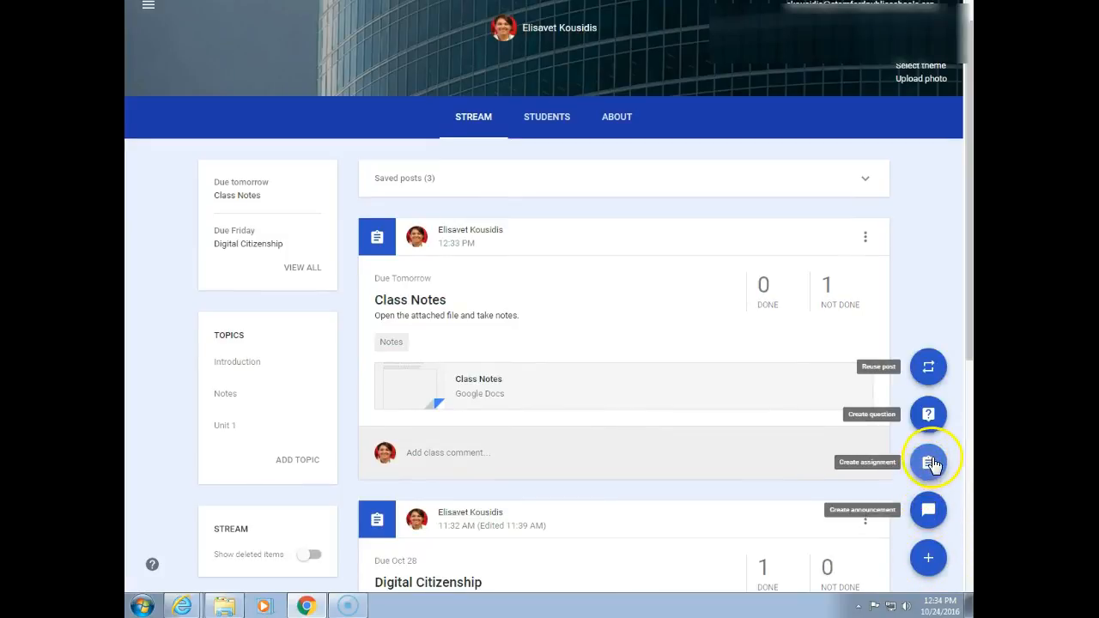
click(929, 463)
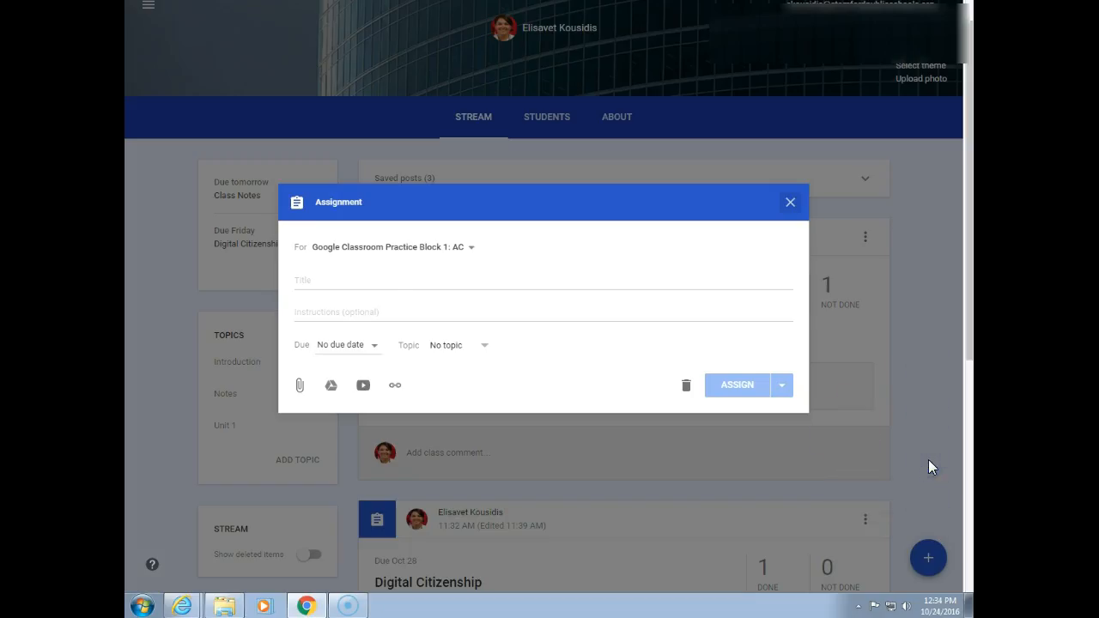
click(327, 279)
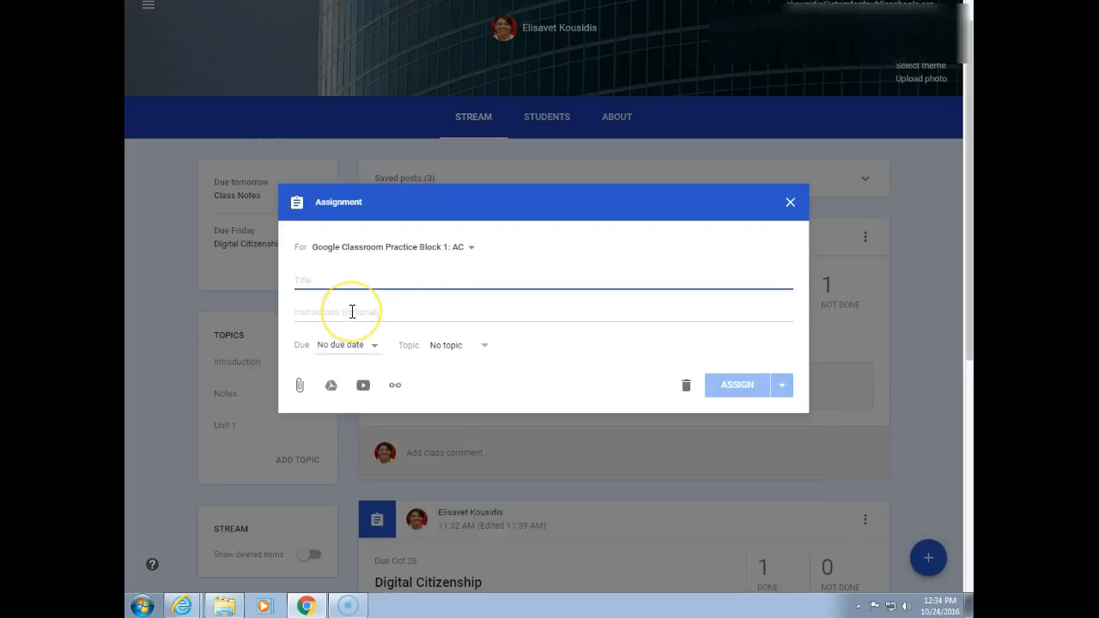
text(Assig)
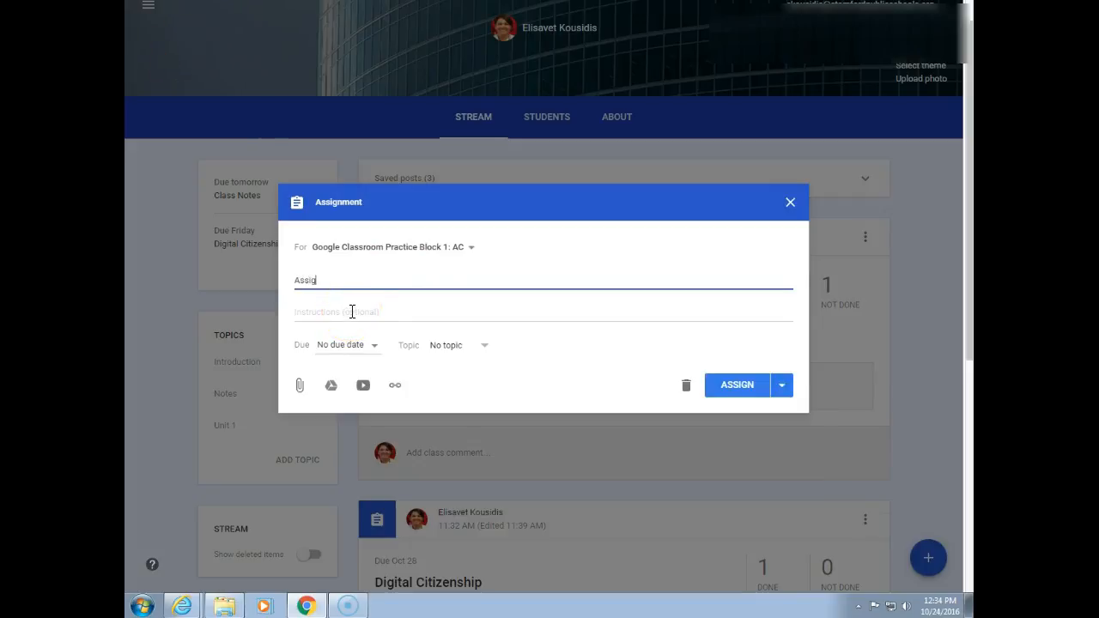
text(nment 1)
click(352, 312)
text(O)
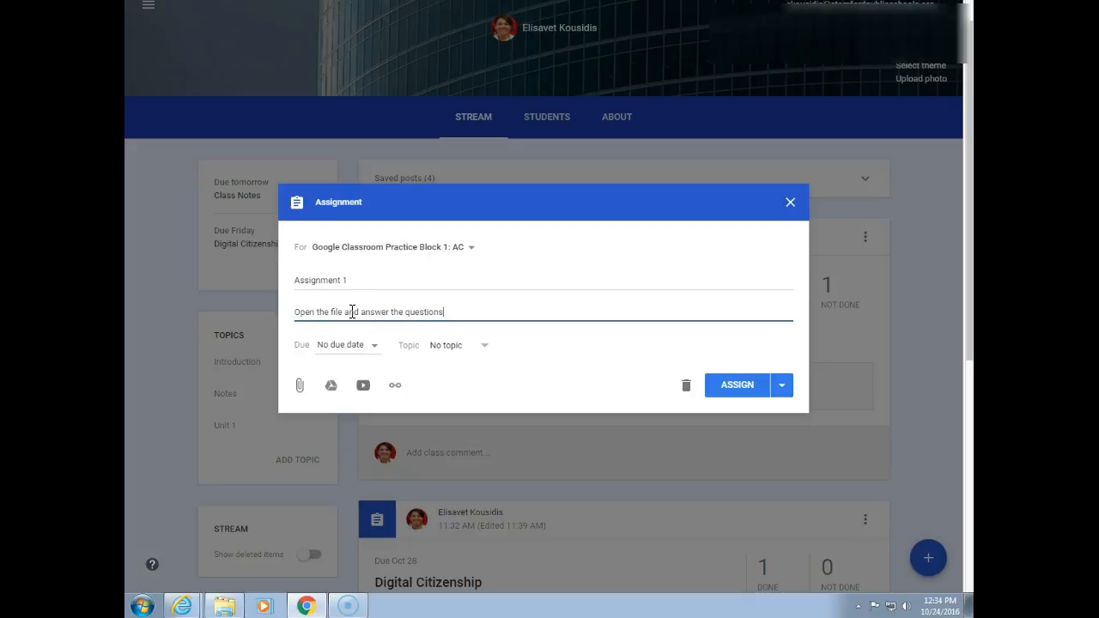
Set Assignment 1's due date to Oct 26, 2016 and its topic to the existing "Unit 1"
click(359, 343)
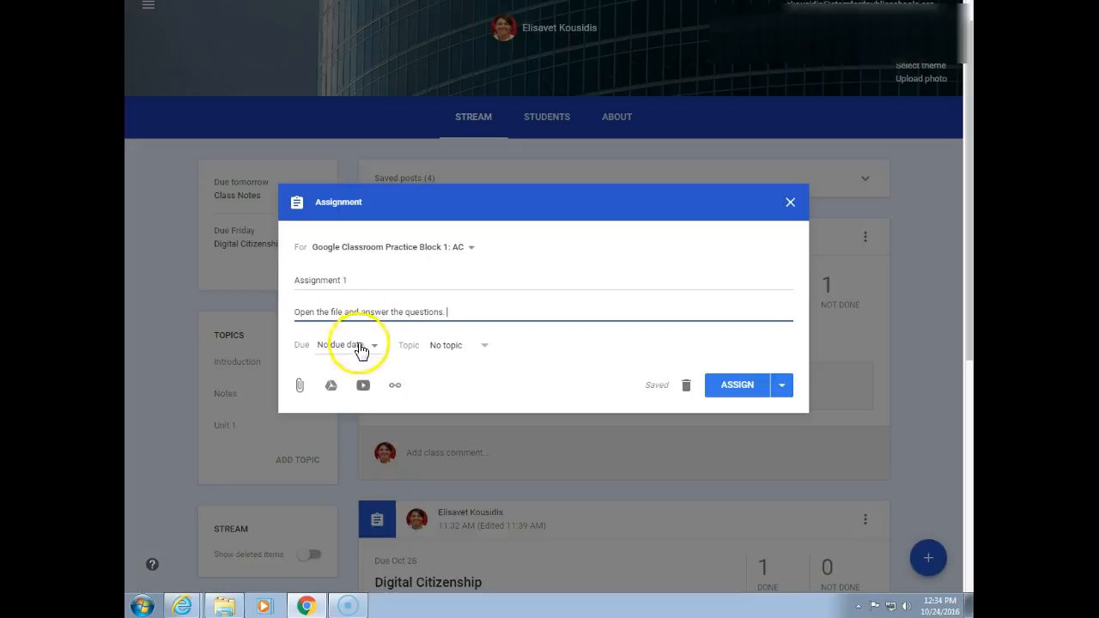
click(436, 396)
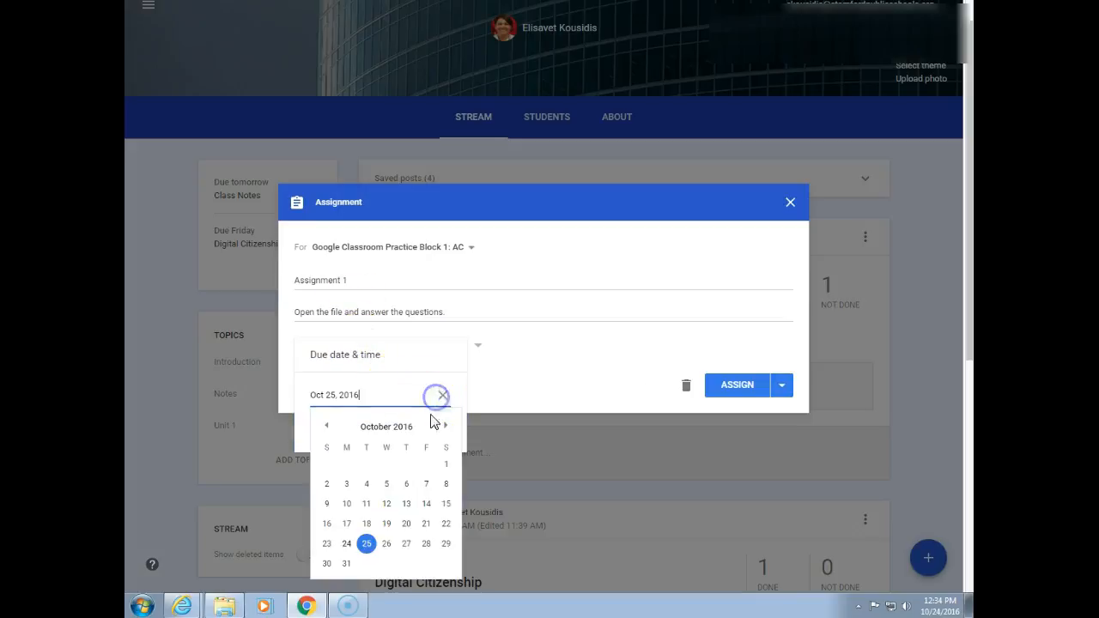
click(388, 546)
click(491, 406)
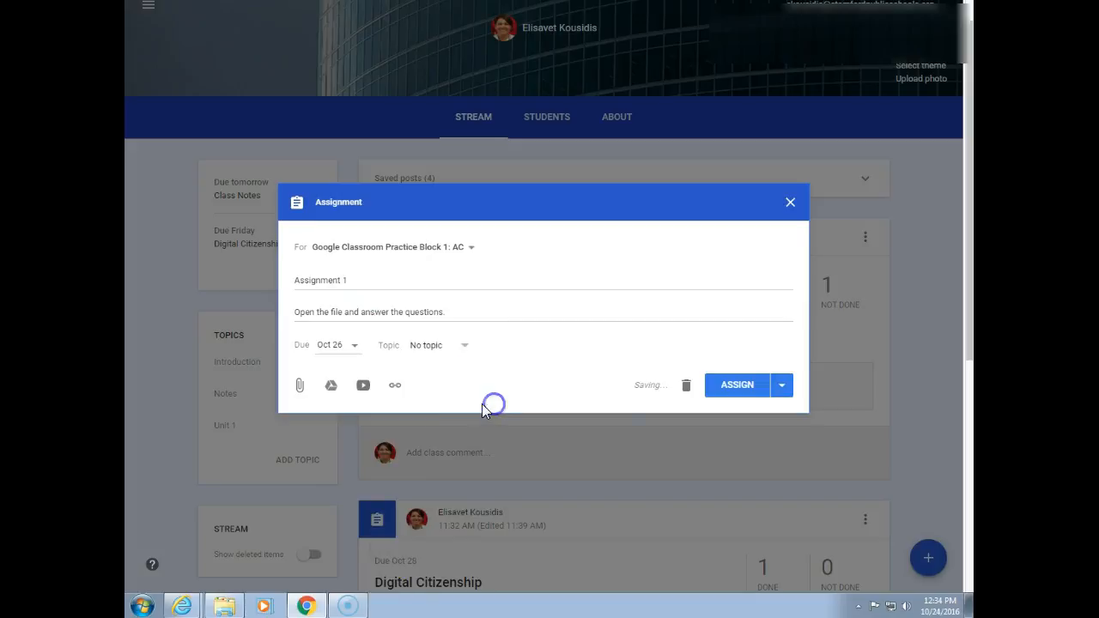
click(466, 351)
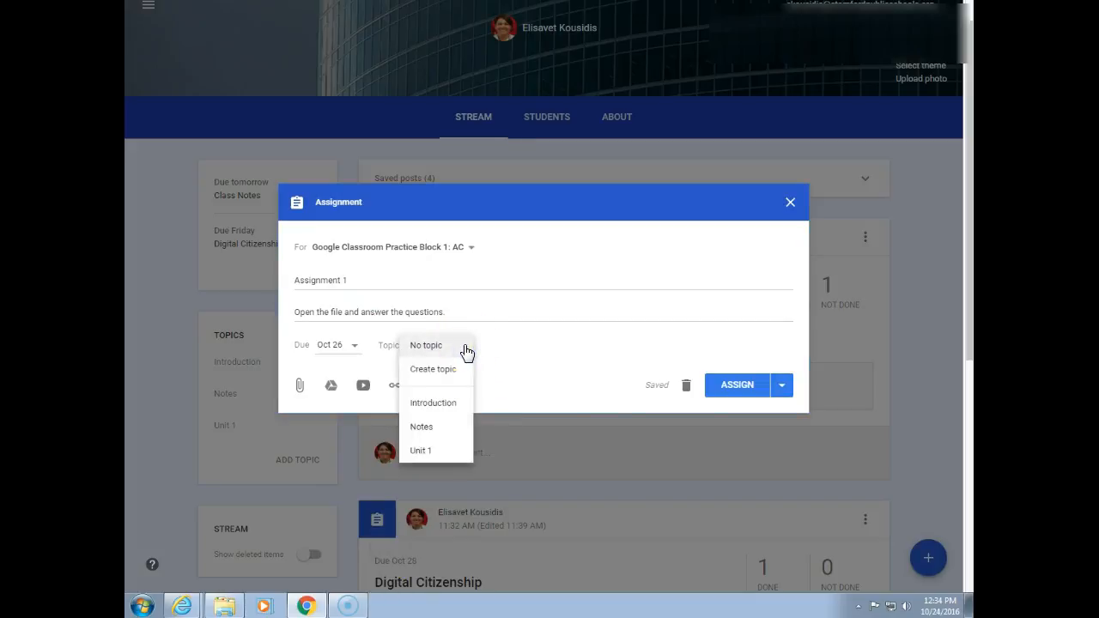
click(420, 452)
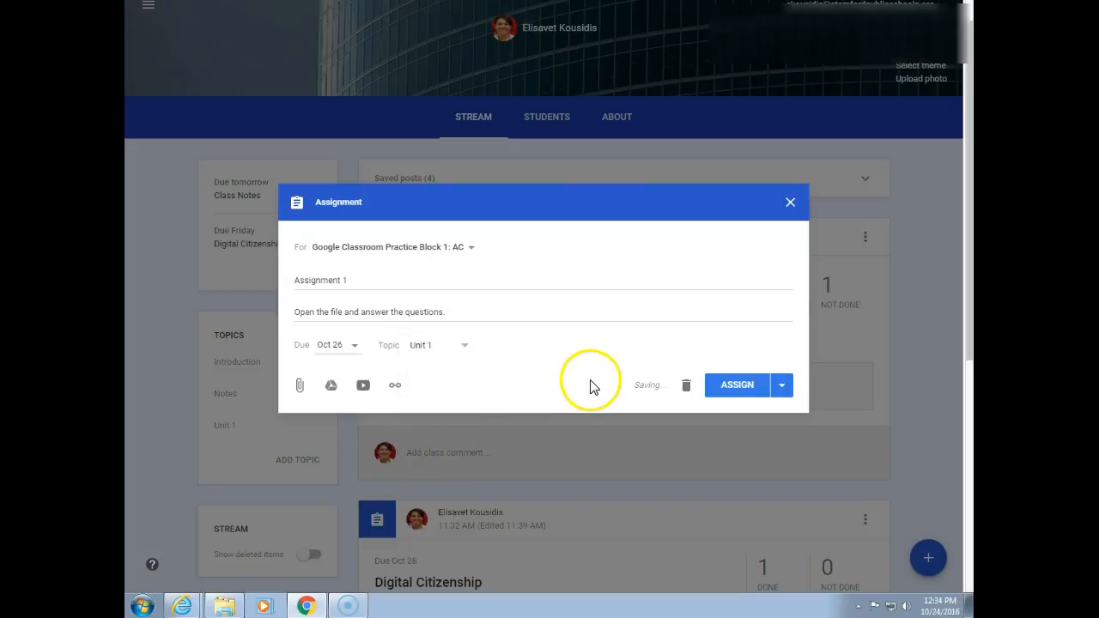
Attach the Google Doc "Assignment 1" from the On-line_Tutorials folder in My Drive to the assignment
click(331, 386)
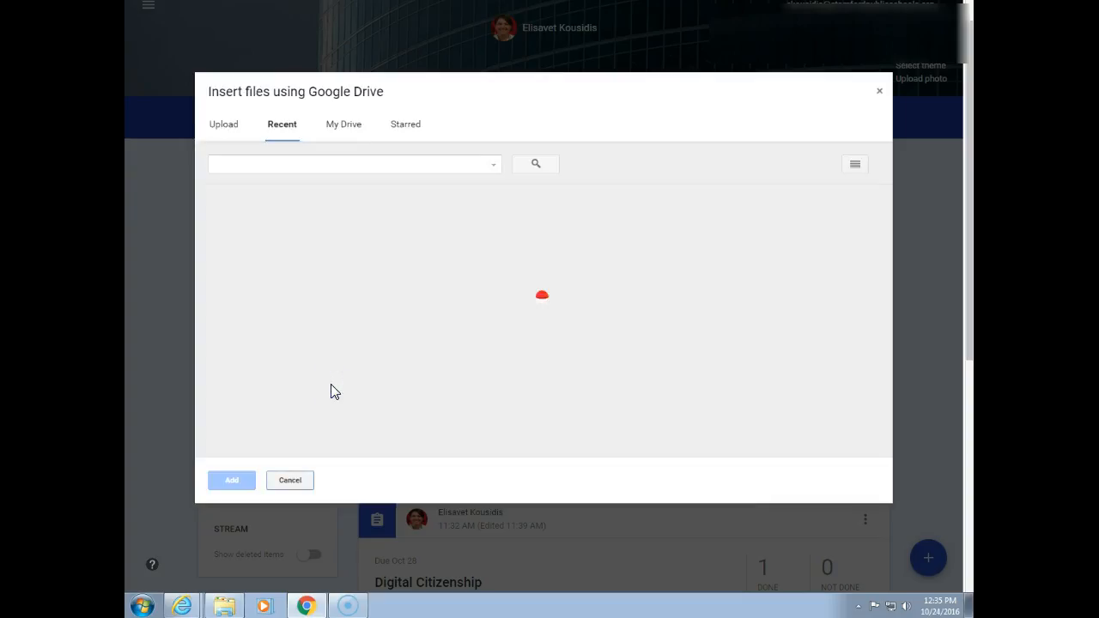
click(354, 130)
double_click(248, 215)
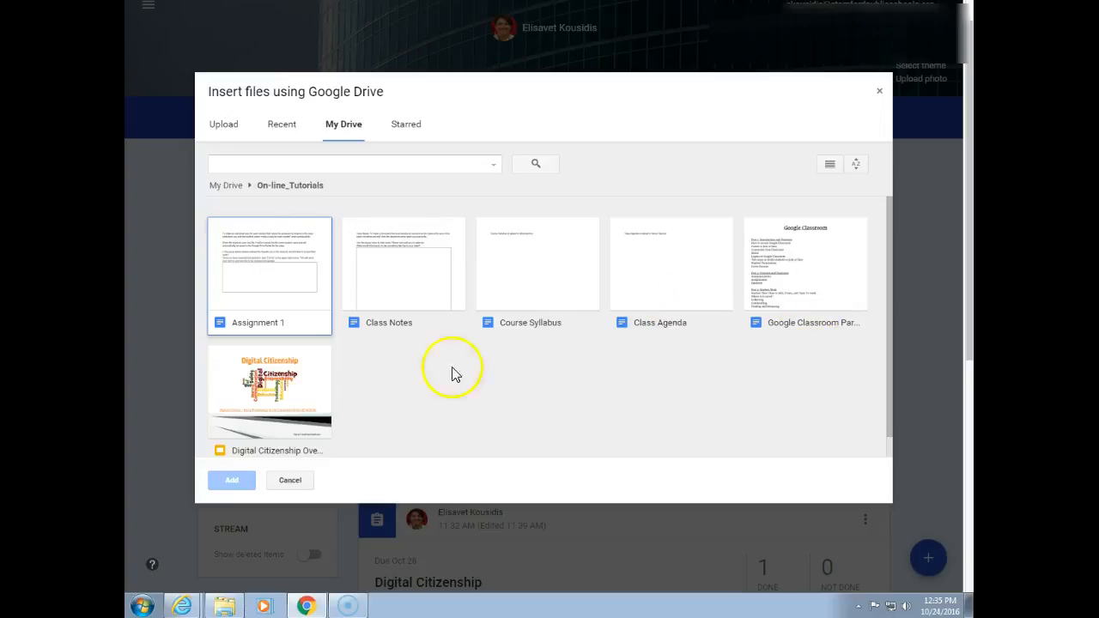
click(272, 282)
click(231, 480)
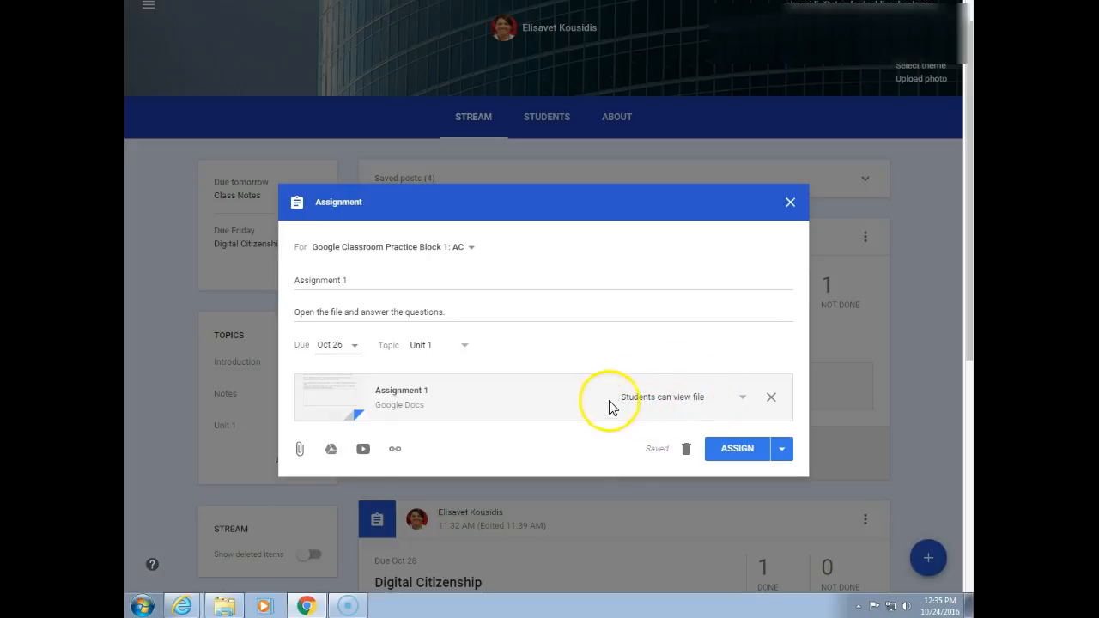
Set the attached Assignment 1 document to "Make a copy for each student" and assign the assignment
click(742, 400)
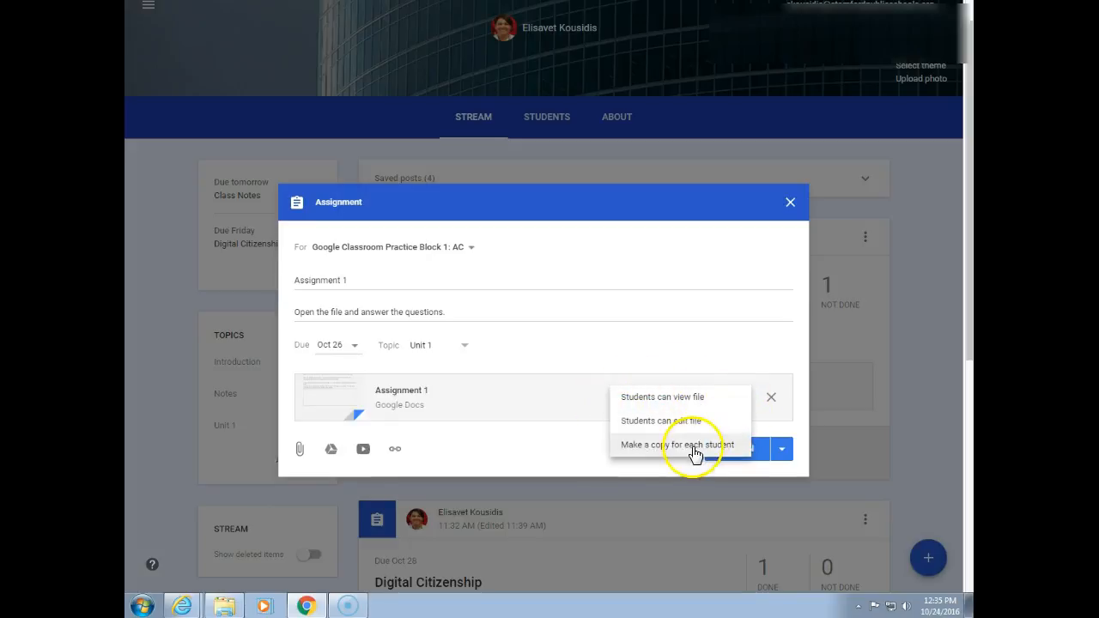
click(692, 446)
click(737, 450)
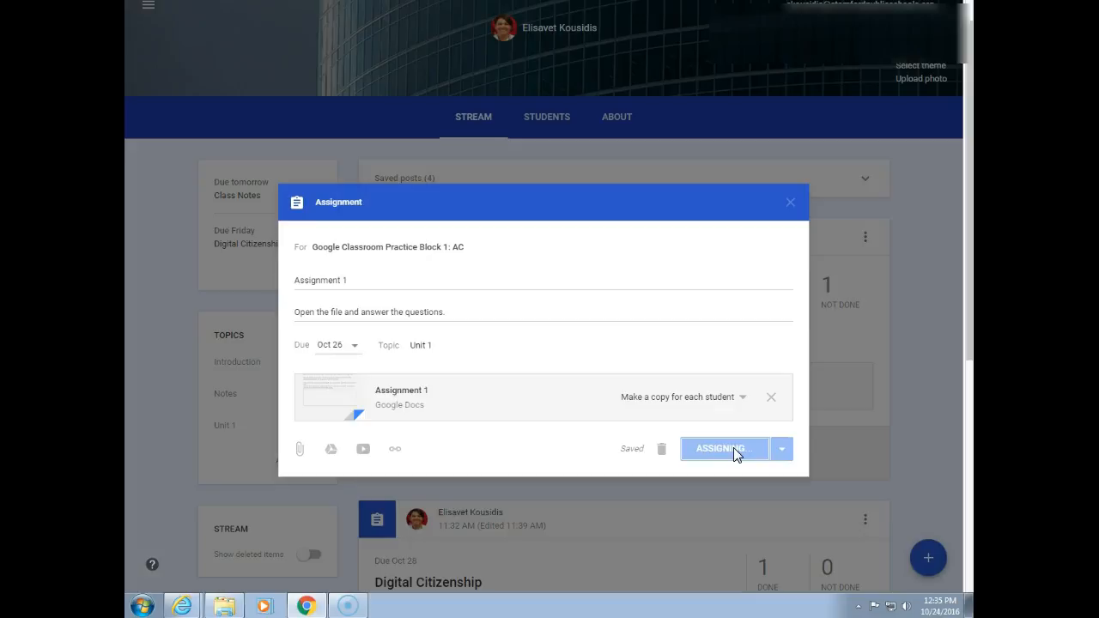
Review the Assignment 1, Class Notes and Digital Citizenship posts in the class stream and compare their attachment sharing
scroll(916, 396, down, 2)
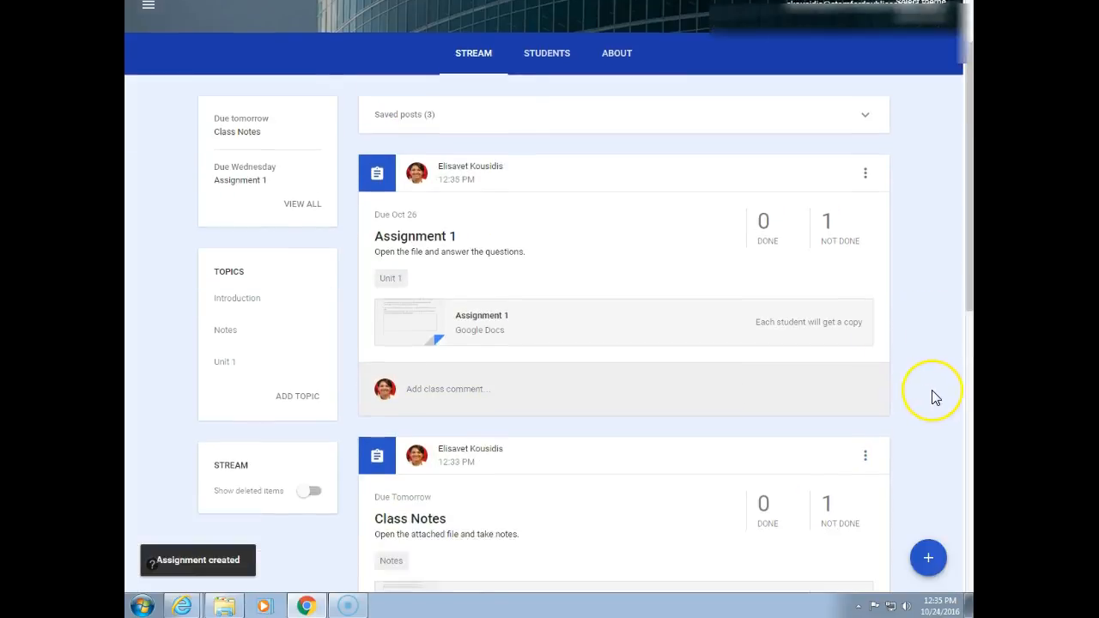
scroll(936, 398, down, 1)
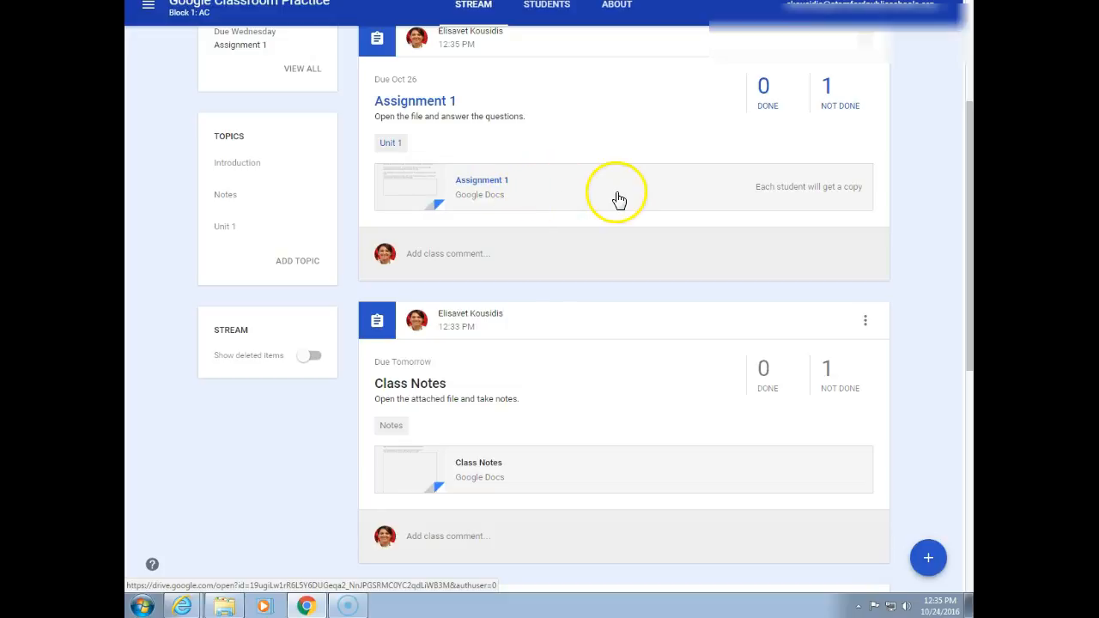
scroll(619, 199, down, 1)
scroll(619, 199, down, 2)
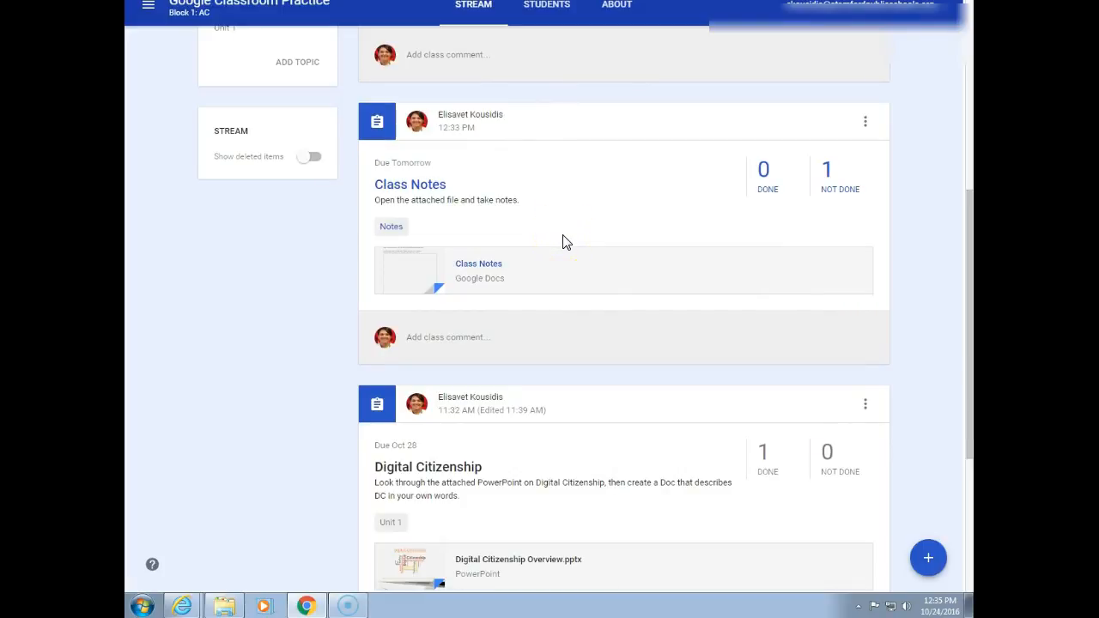
scroll(564, 242, up, 5)
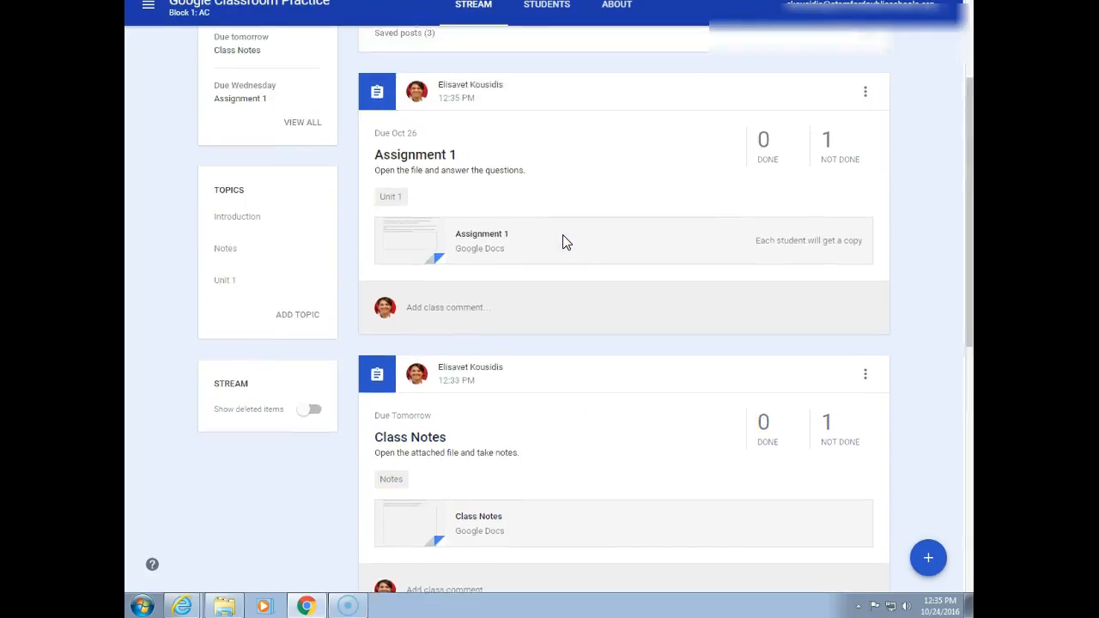
scroll(564, 242, down, 3)
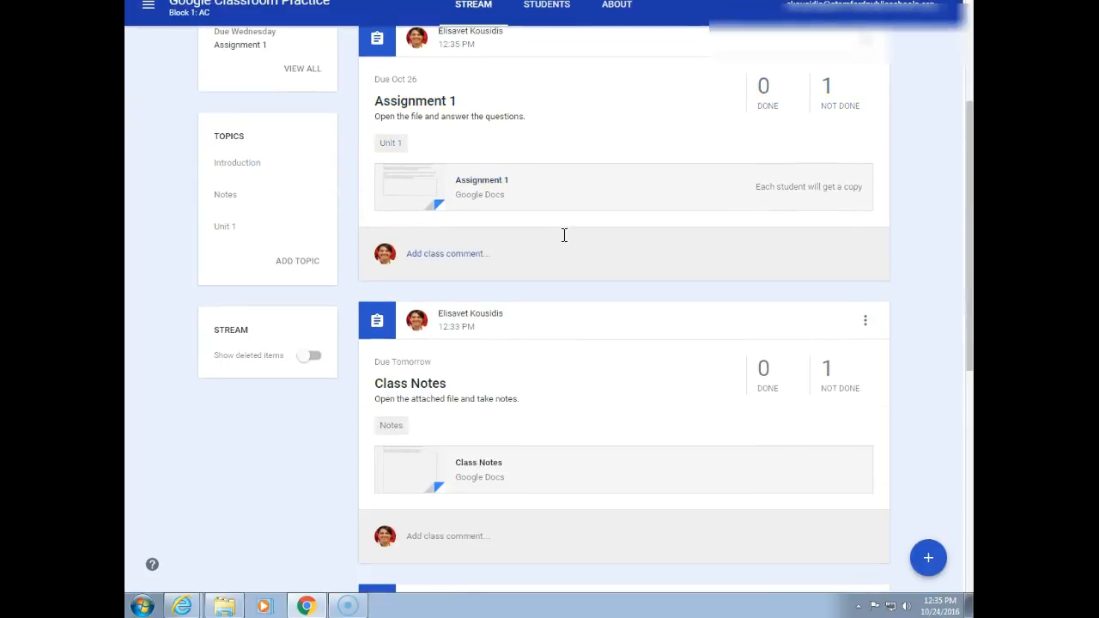
scroll(565, 235, down, 2)
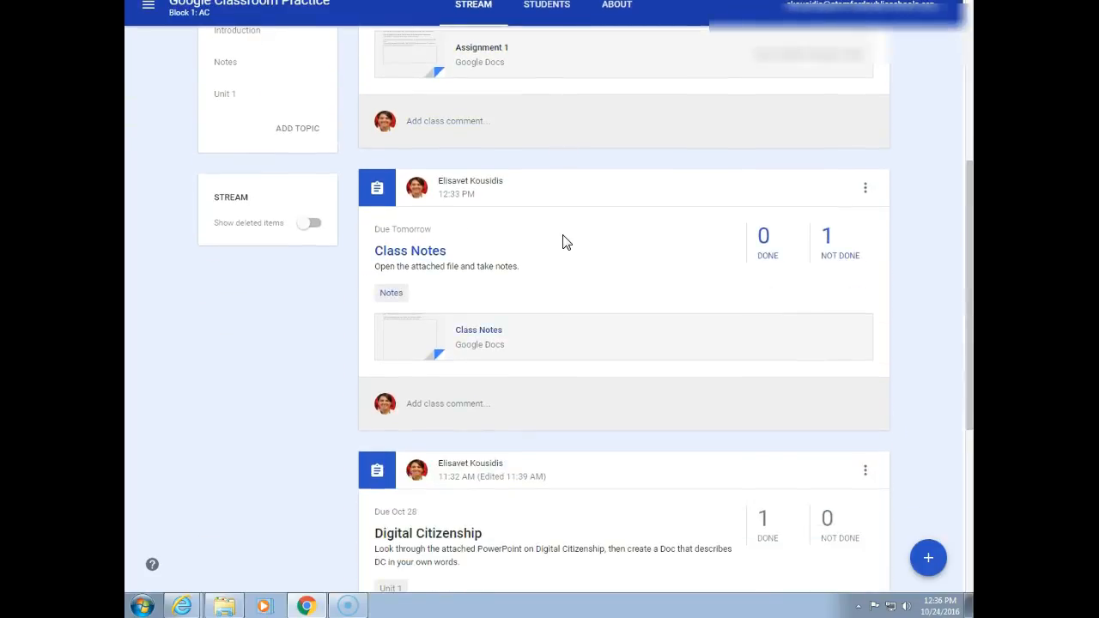
scroll(564, 242, up, 4)
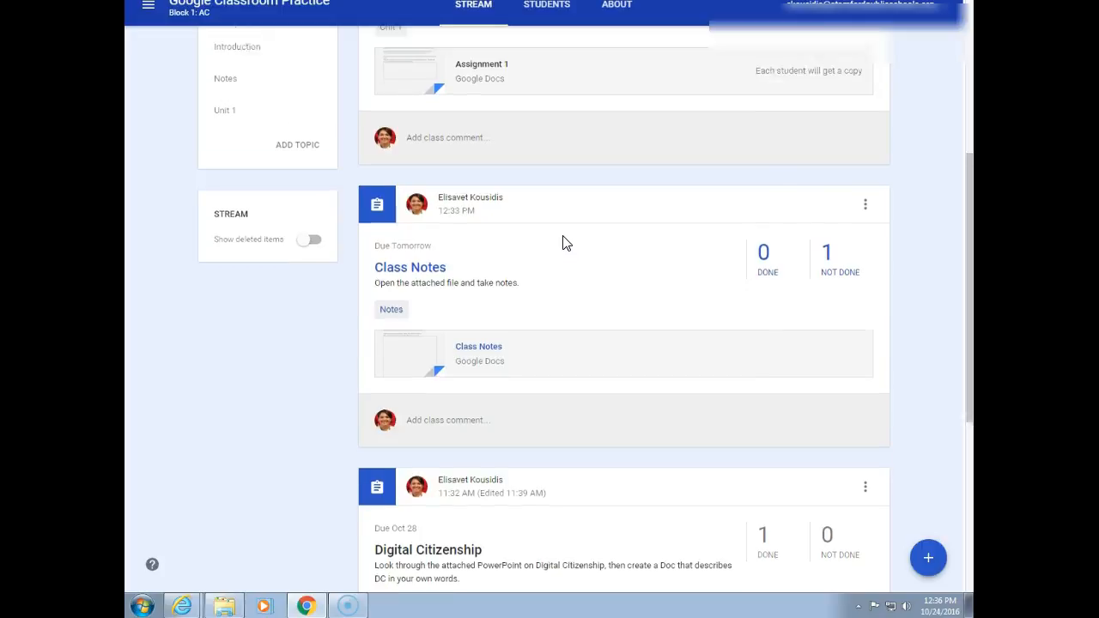
scroll(564, 242, up, 1)
scroll(564, 244, up, 1)
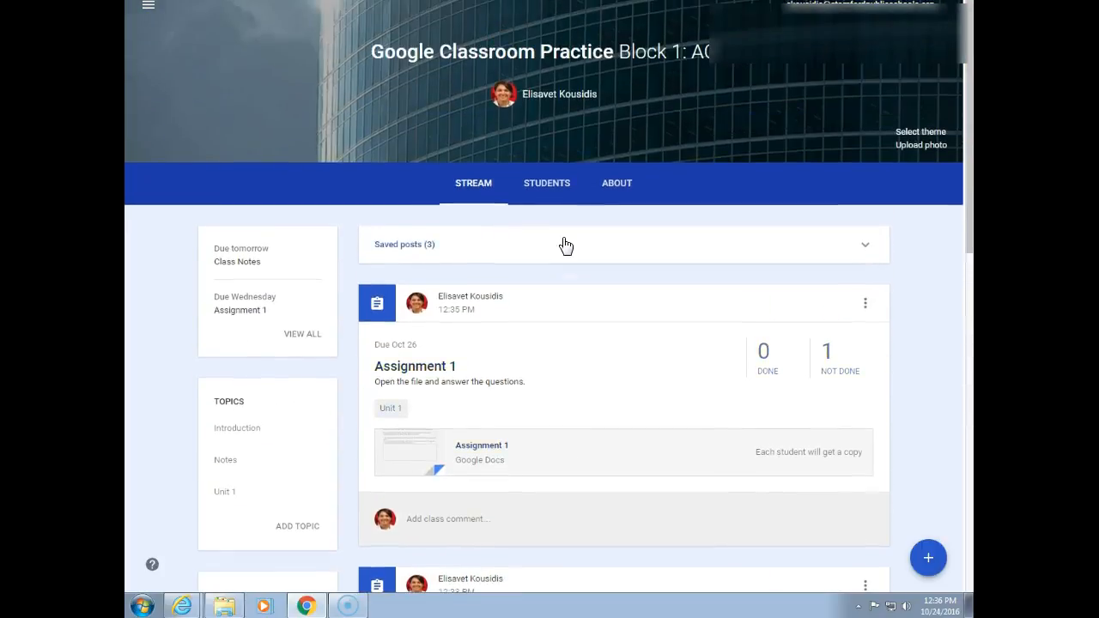
Create a question post asking "How do you like your Google Classroom training?" with the instructions "make a post below"
mouse_move(936, 560)
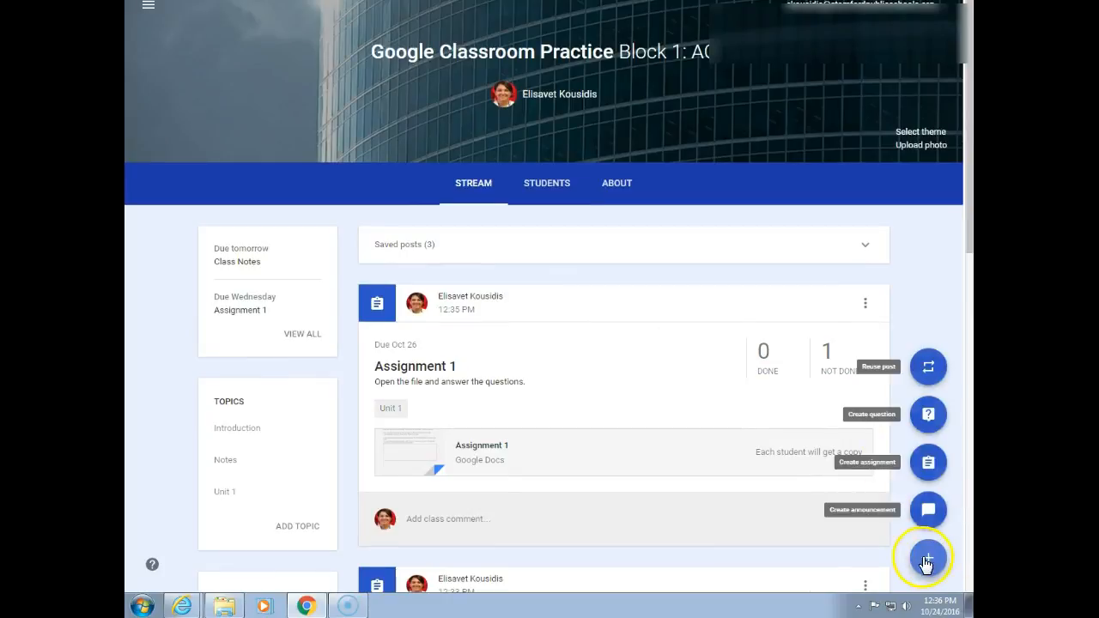
click(926, 415)
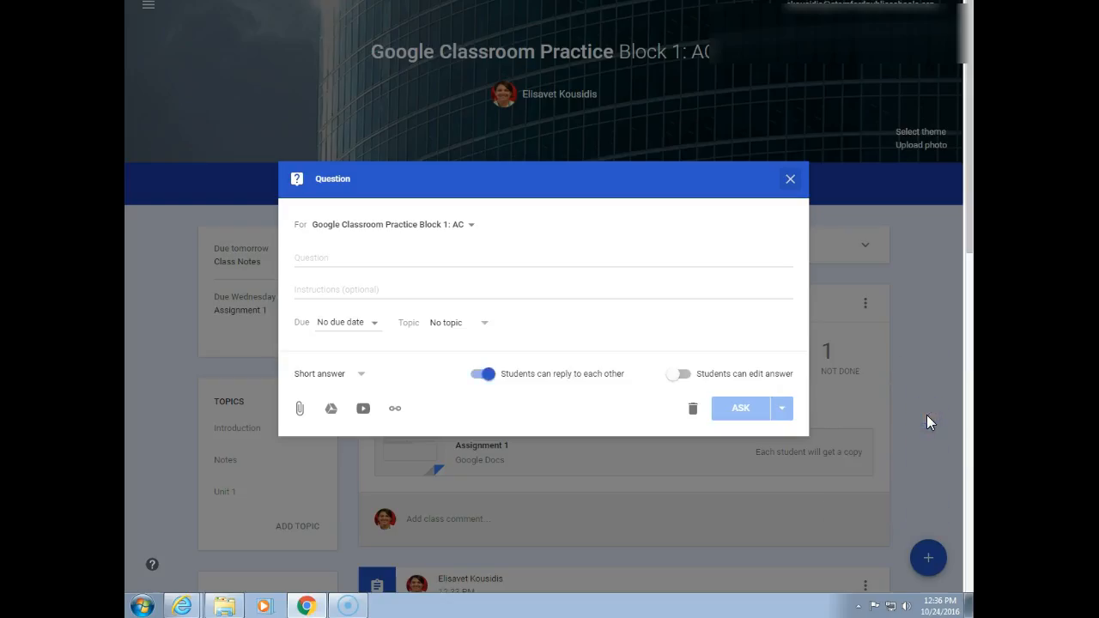
click(299, 257)
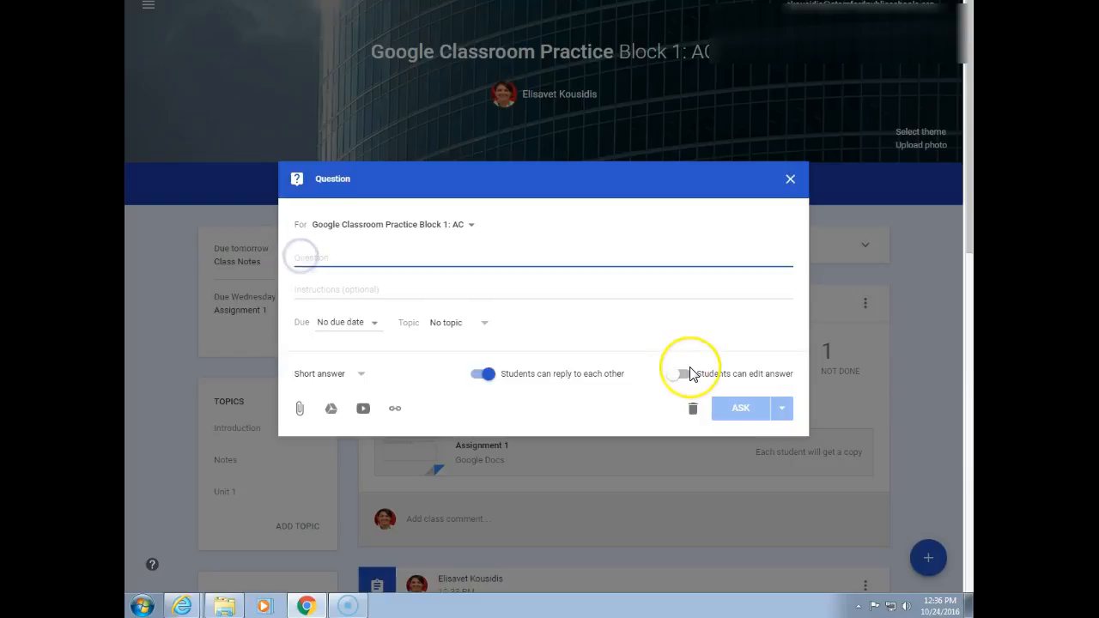
text(HOw)
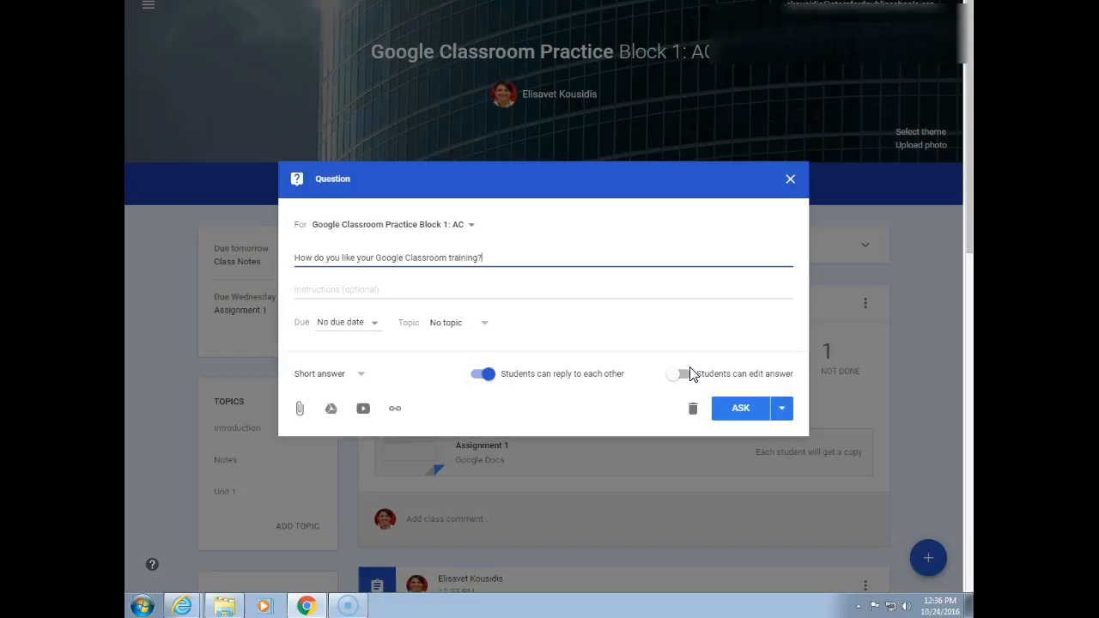
key(Tab)
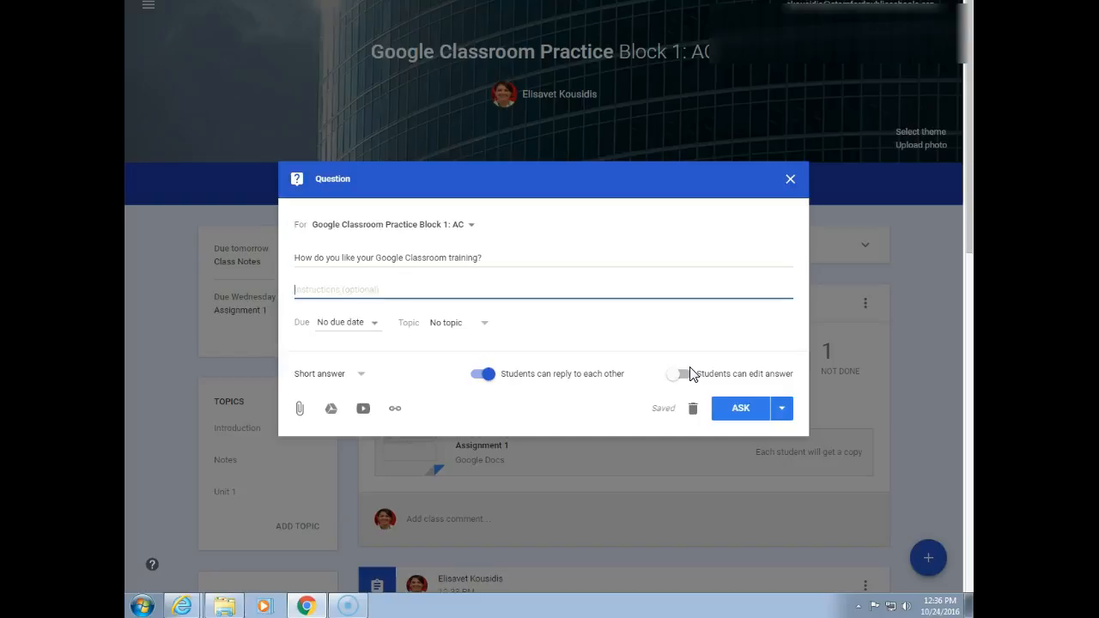
text(make a post w)
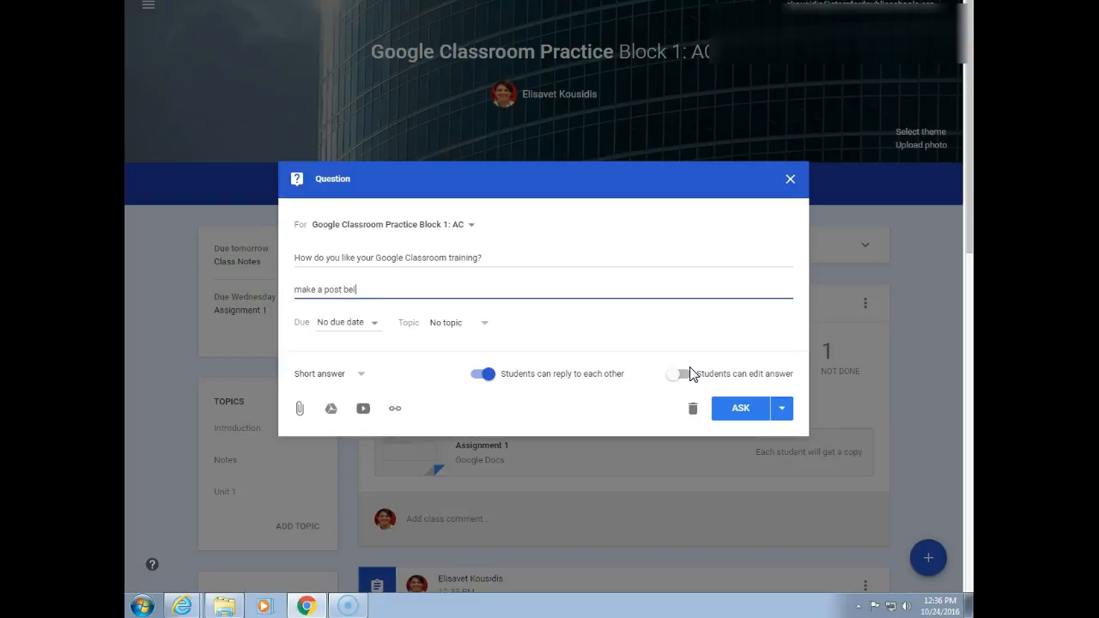
Create a new topic named "Feedback" for the question and keep its answer type as "Short answer"
click(483, 324)
click(465, 346)
text(Feedback)
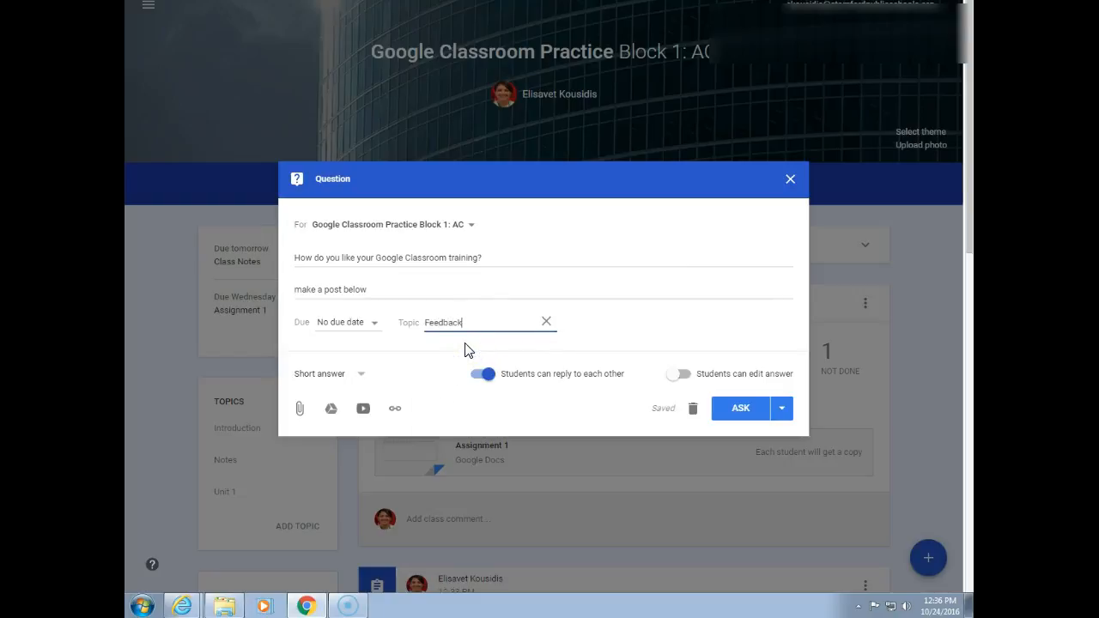
click(363, 373)
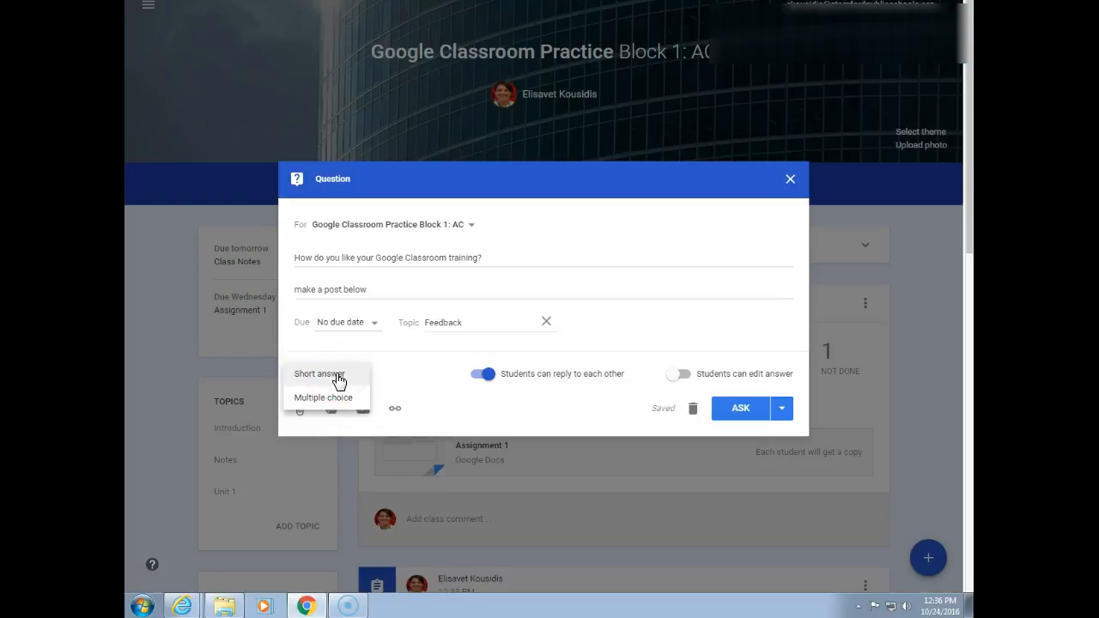
click(340, 377)
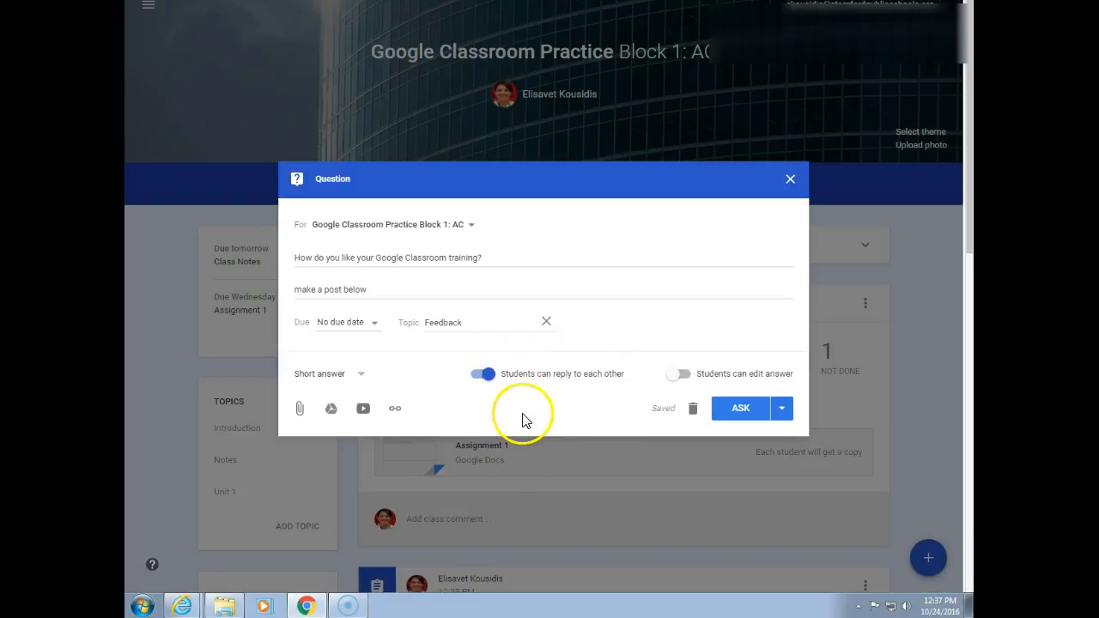
Switch "Students can reply to each other" off and back on, and ask the question immediately
click(482, 374)
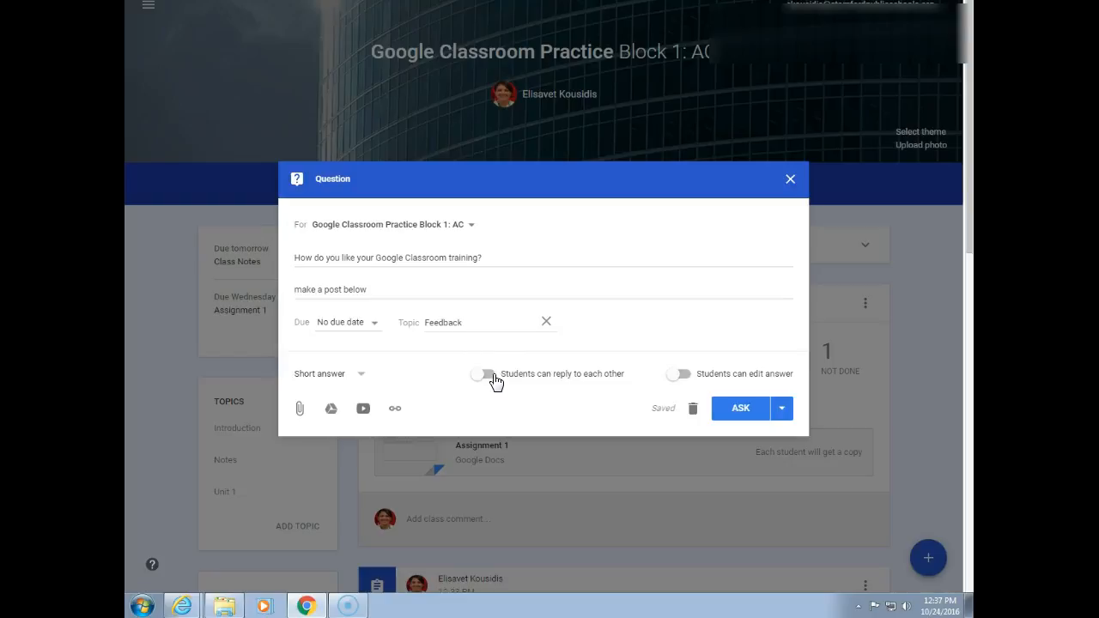
click(494, 380)
click(781, 409)
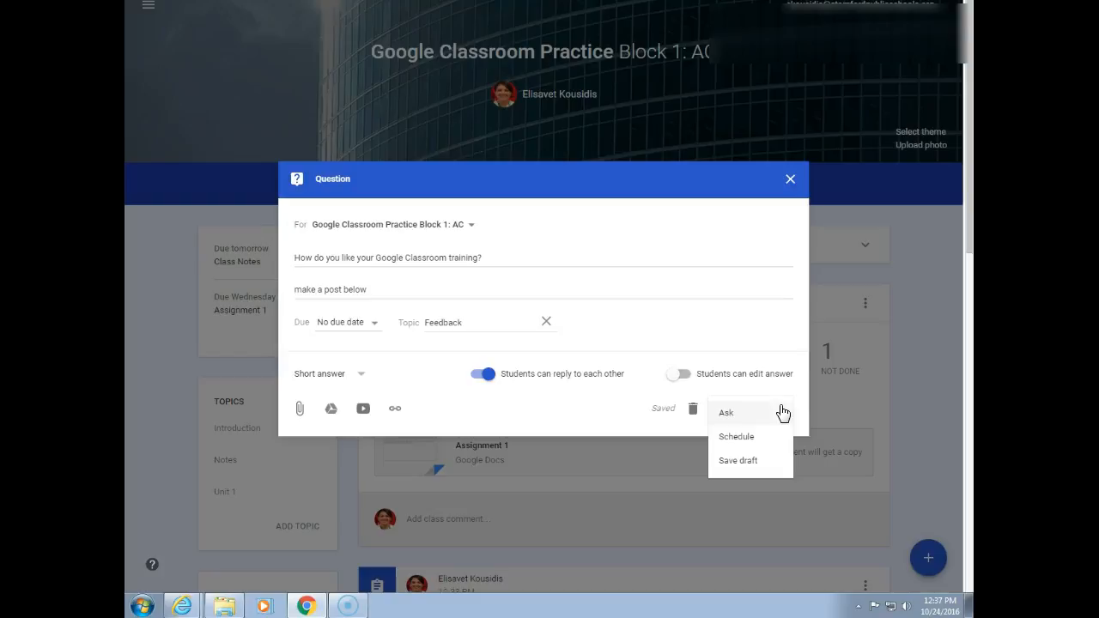
click(727, 415)
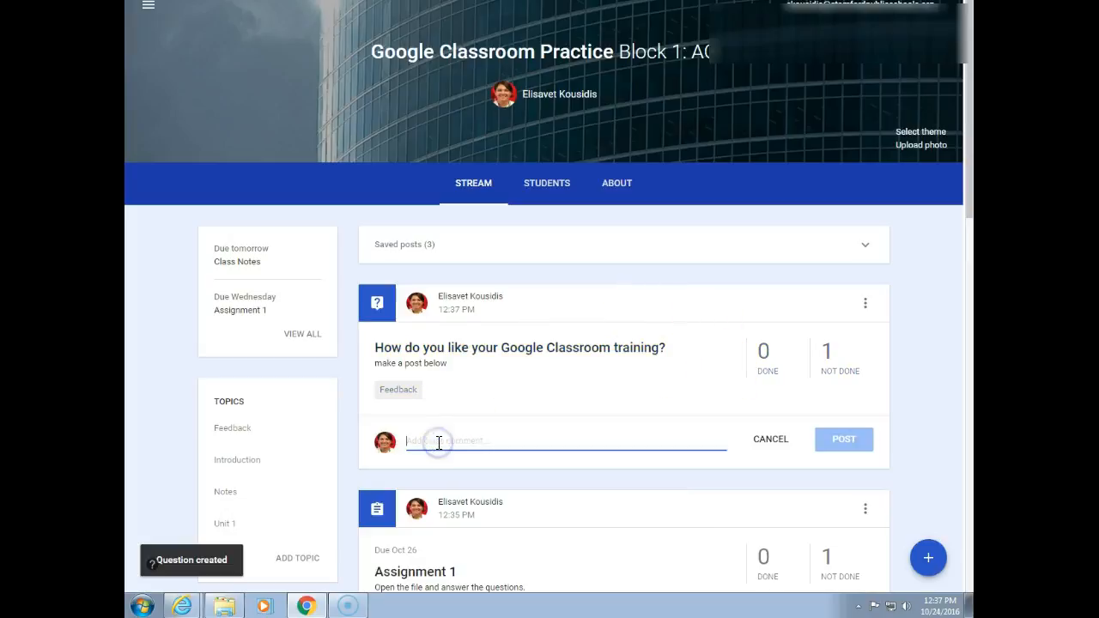
Cancel the empty class comment on the question and look over the published posts in the stream
click(766, 444)
click(921, 430)
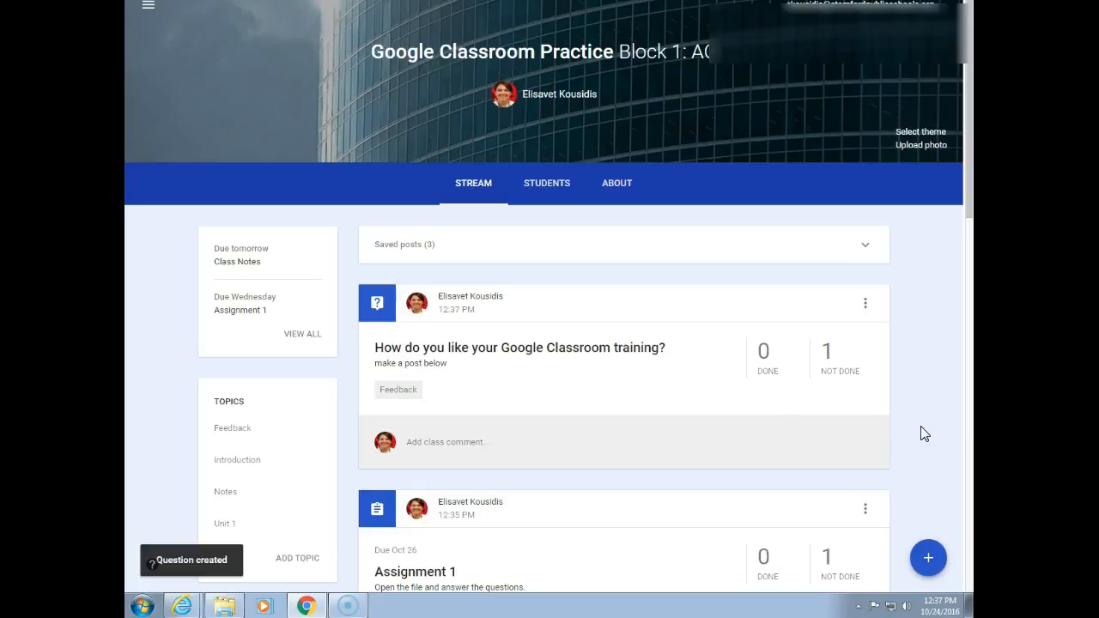
scroll(924, 434, down, 4)
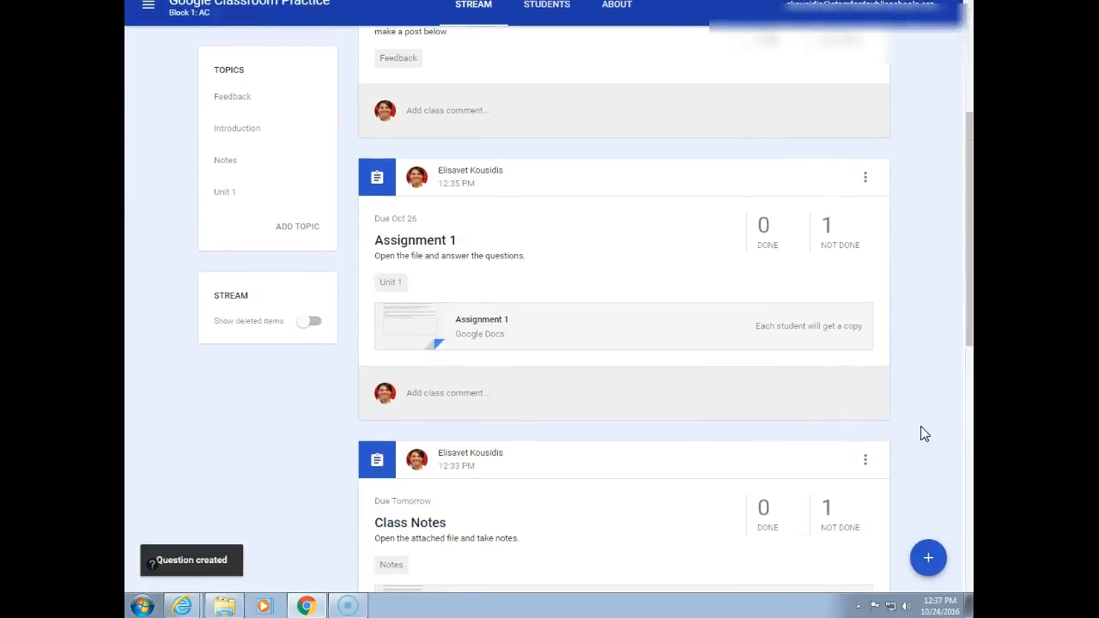
scroll(923, 433, down, 3)
scroll(924, 434, up, 6)
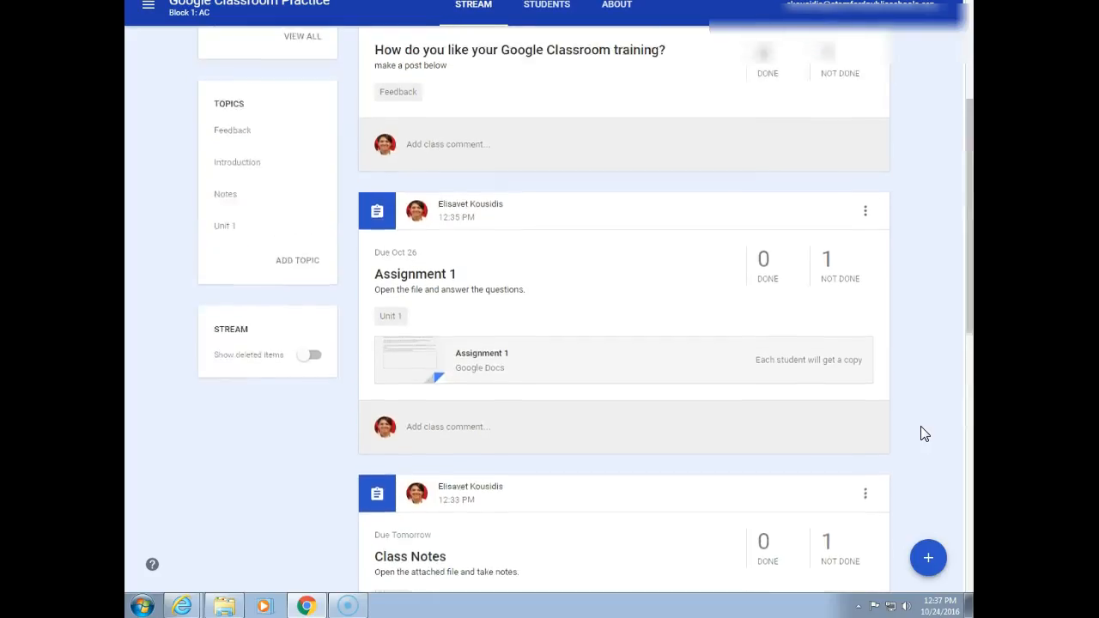
scroll(924, 434, up, 1)
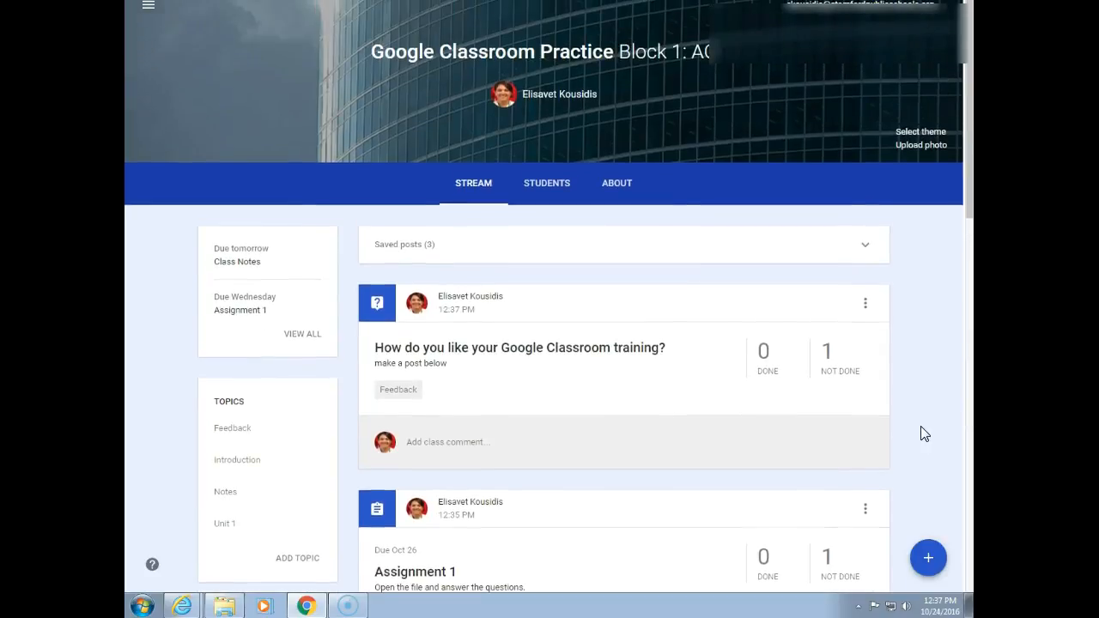